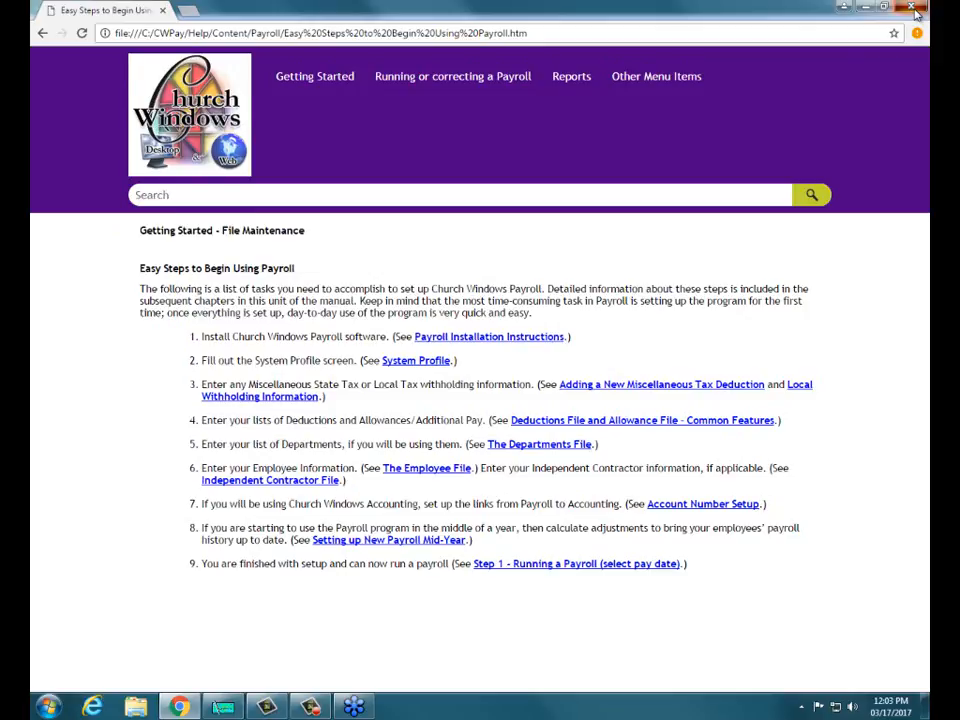
# - Close the help page, then view the blank Add Employee form in the Employee File without adding anyone
pyautogui.click(911, 9)
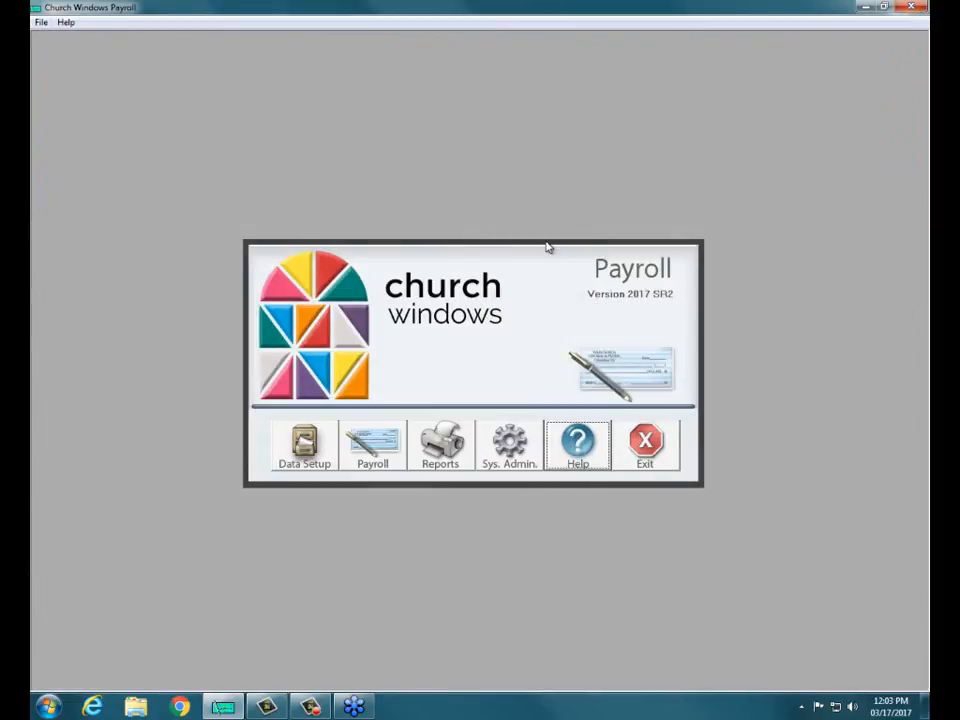
pyautogui.click(299, 453)
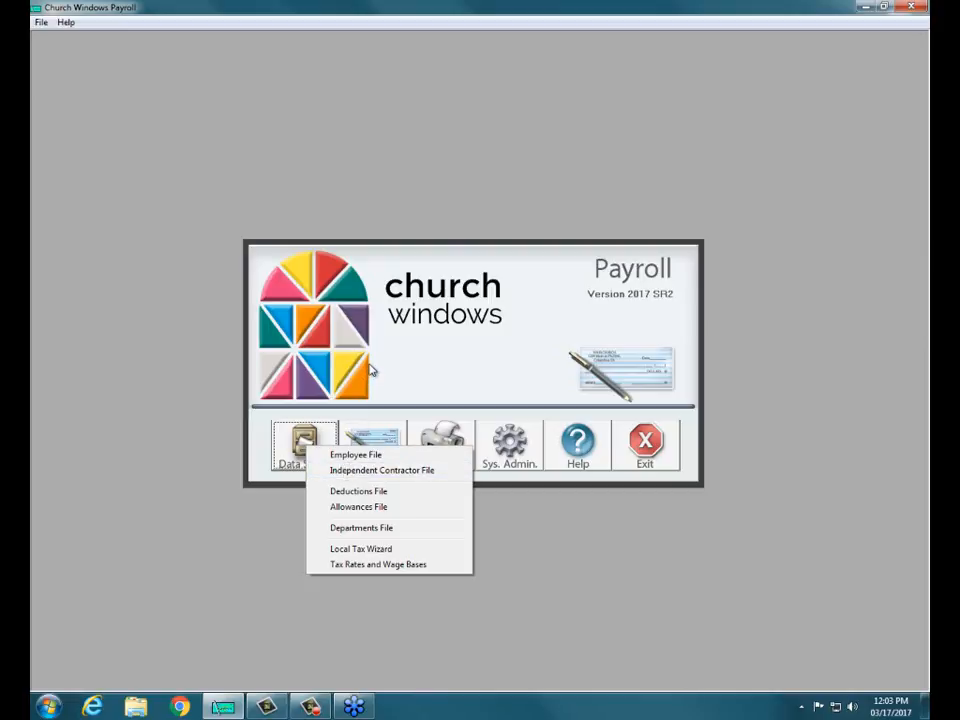
pyautogui.click(358, 455)
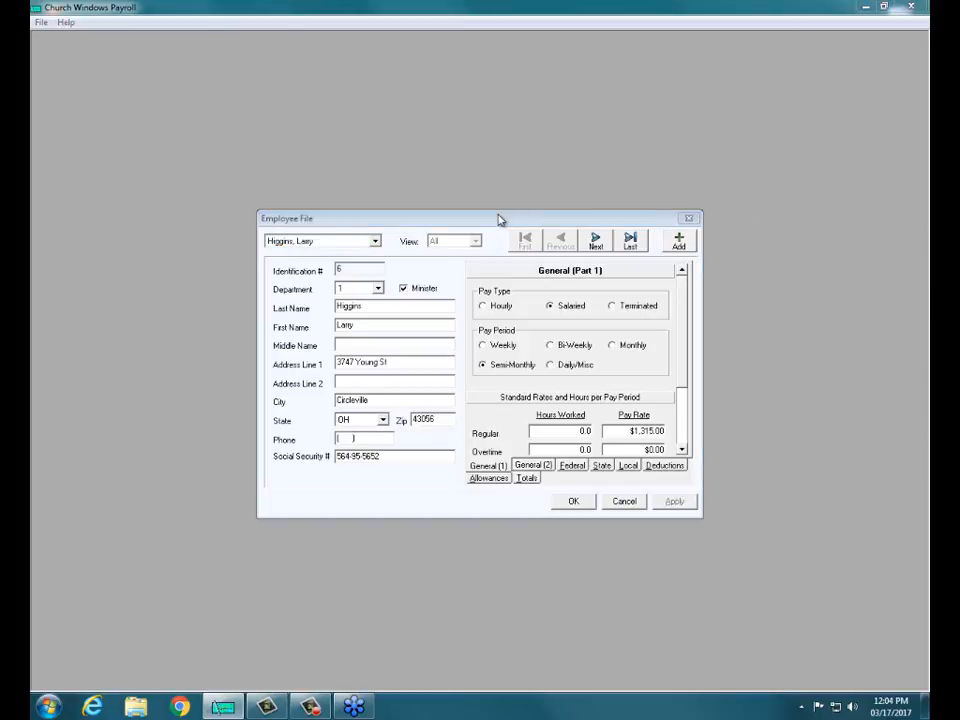
pyautogui.click(679, 243)
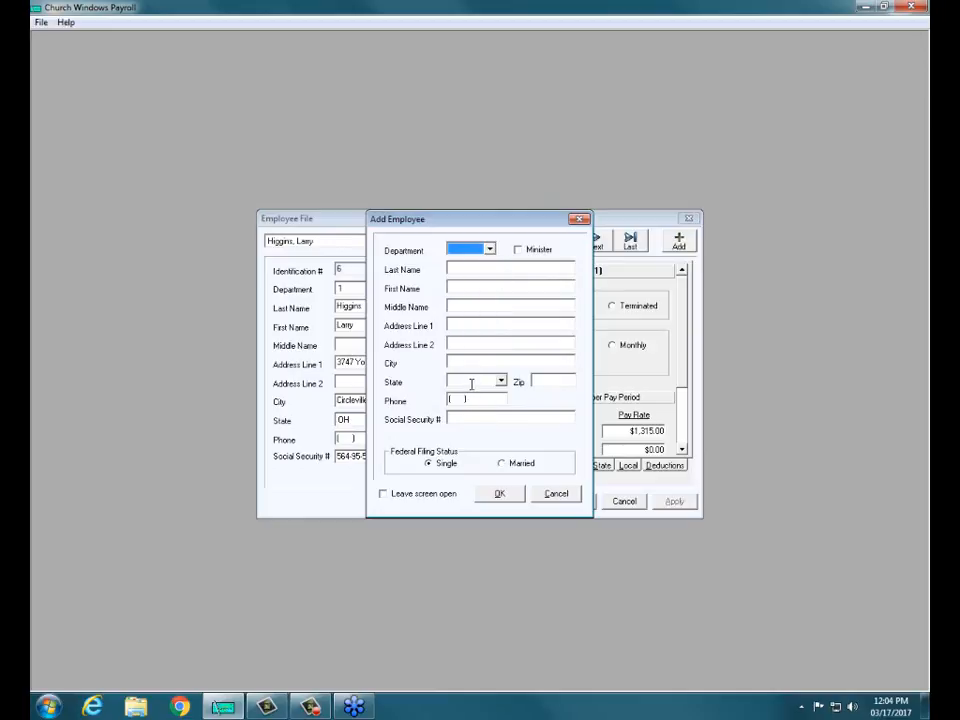
pyautogui.click(543, 498)
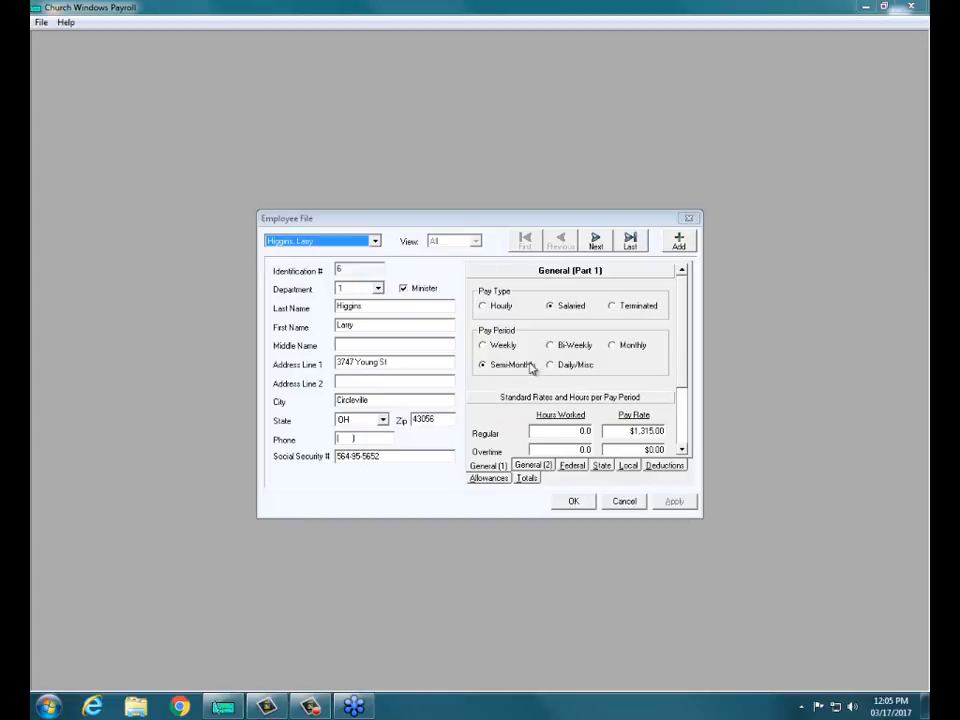
# - Review the minister's allowances, general pay settings, and federal, state and local withholding in the Employee File
pyautogui.click(400, 288)
pyautogui.click(489, 478)
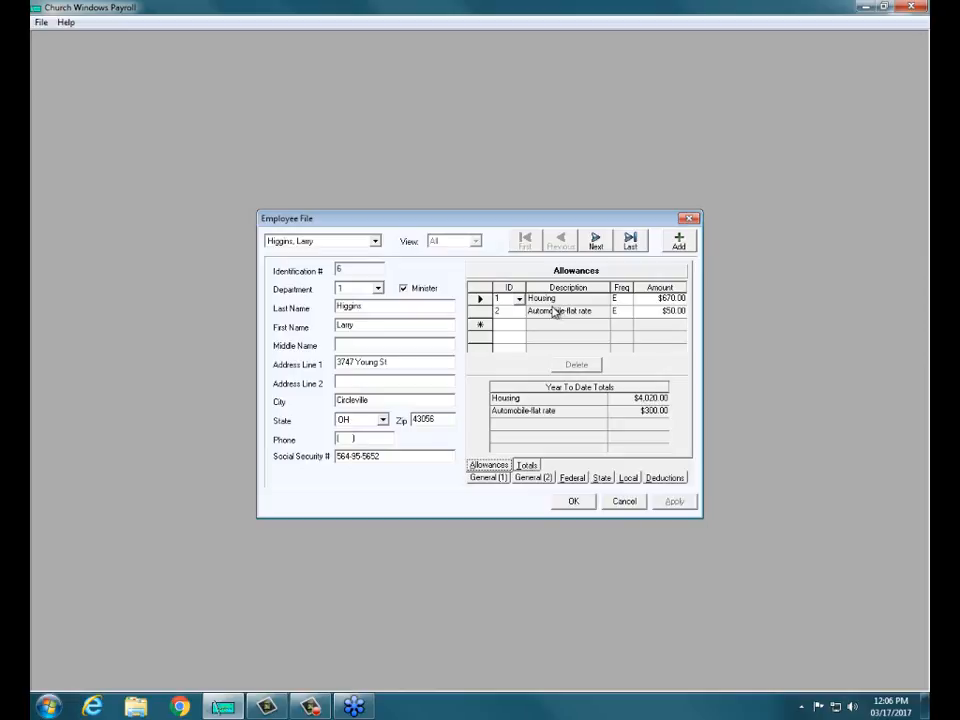
pyautogui.click(502, 479)
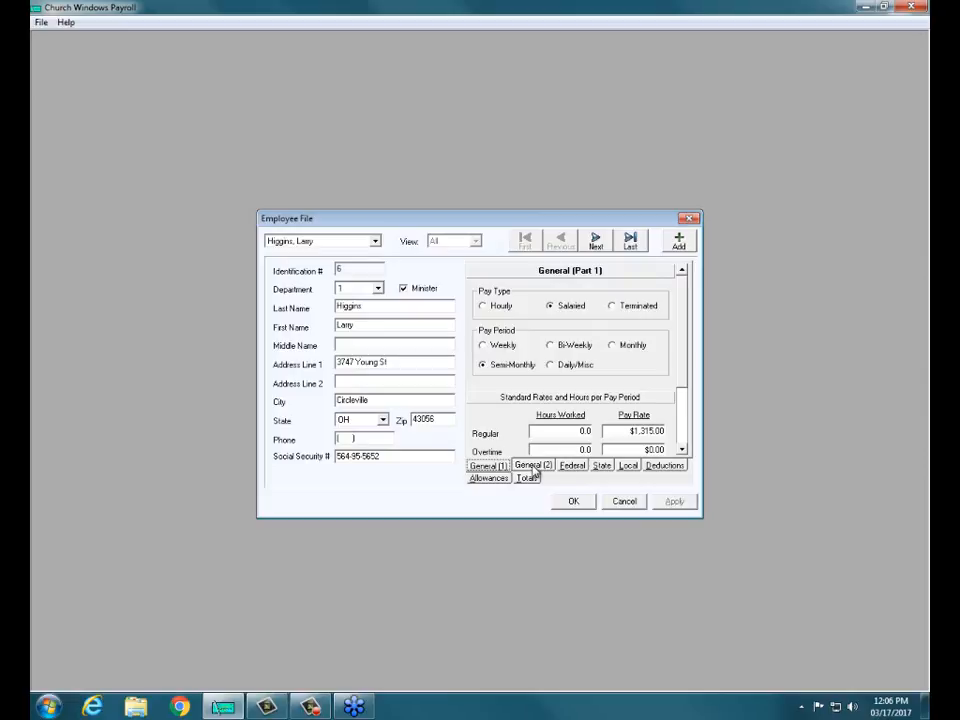
pyautogui.click(534, 467)
pyautogui.click(582, 467)
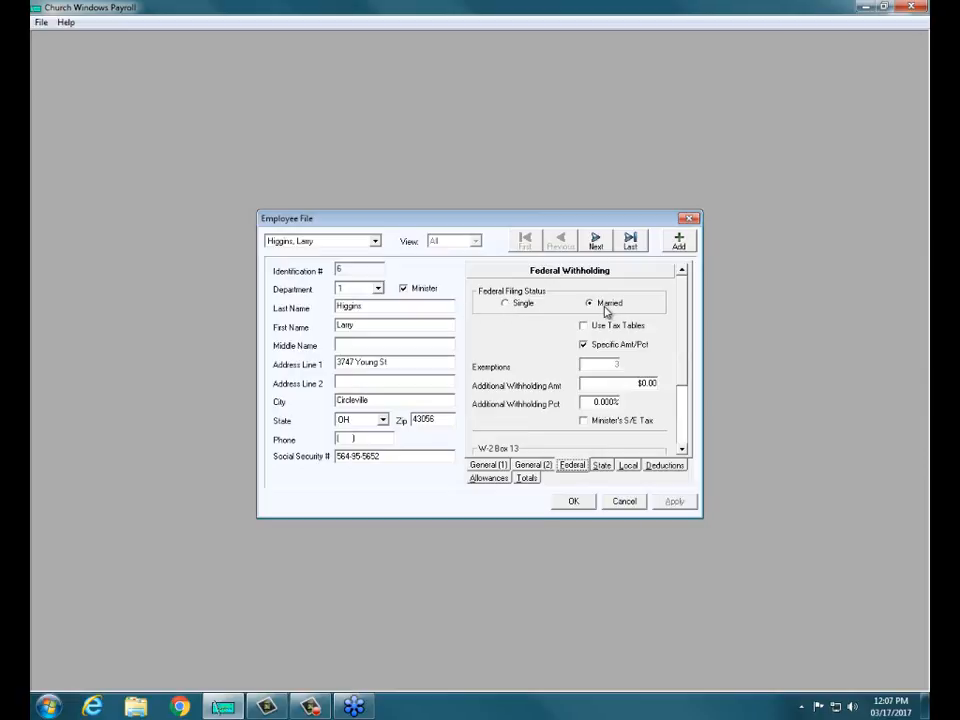
pyautogui.click(602, 465)
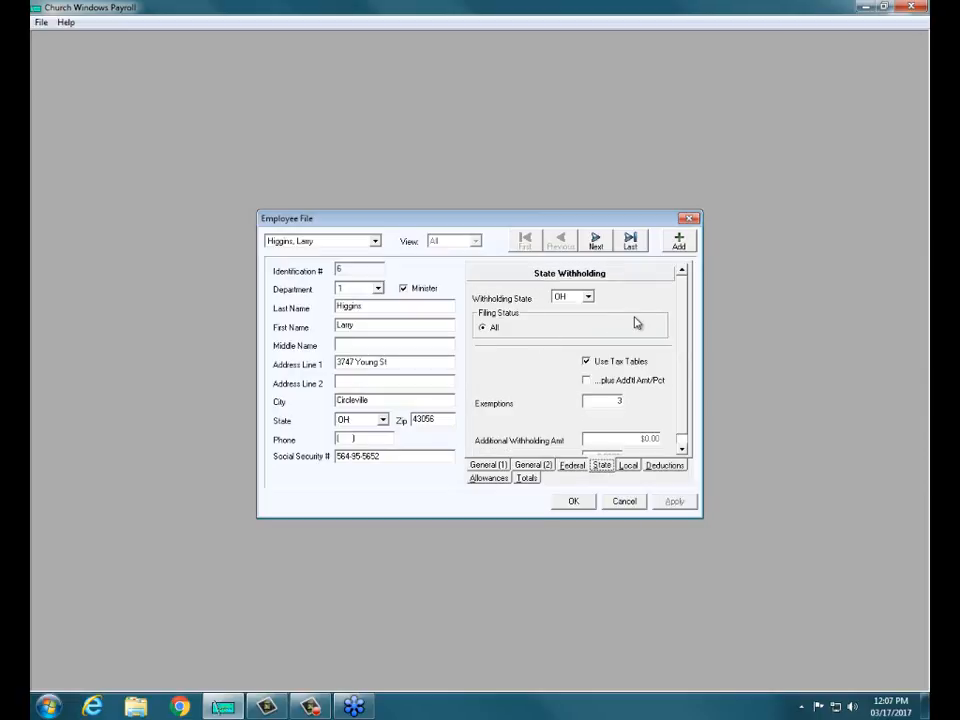
pyautogui.click(628, 466)
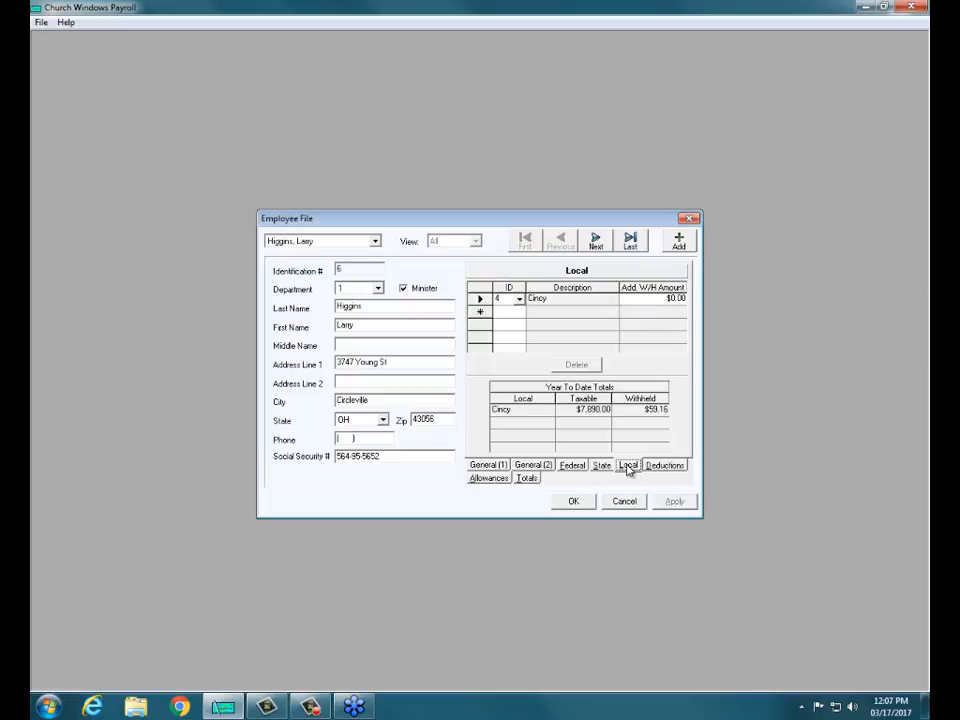
# - Review the minister's deductions, allowances, and the W-2/941 totals through the fourth quarter
pyautogui.click(663, 466)
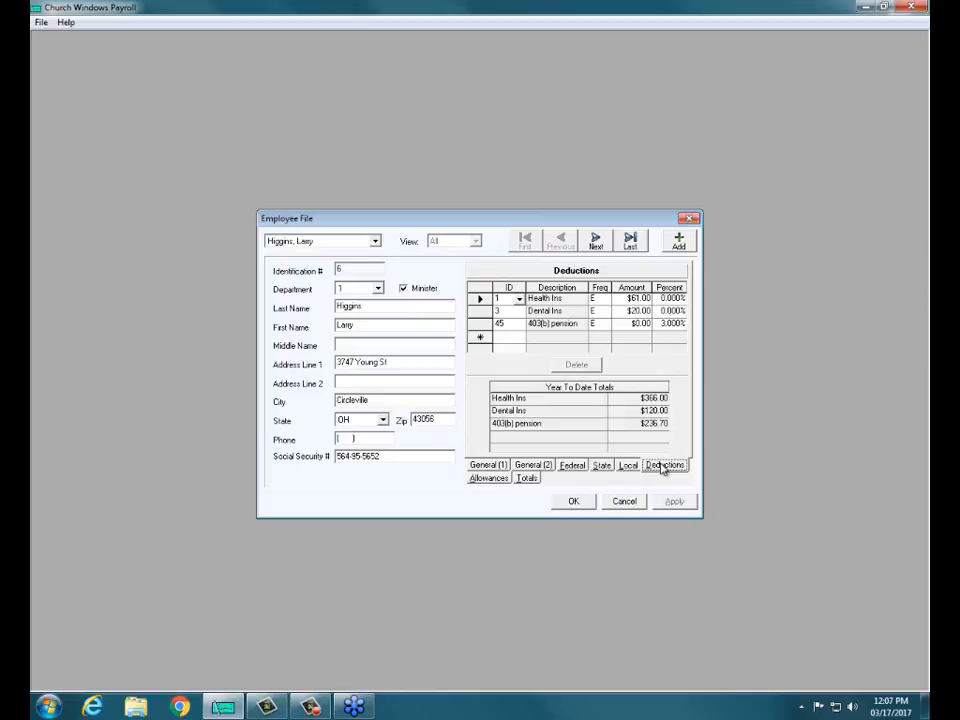
pyautogui.click(492, 479)
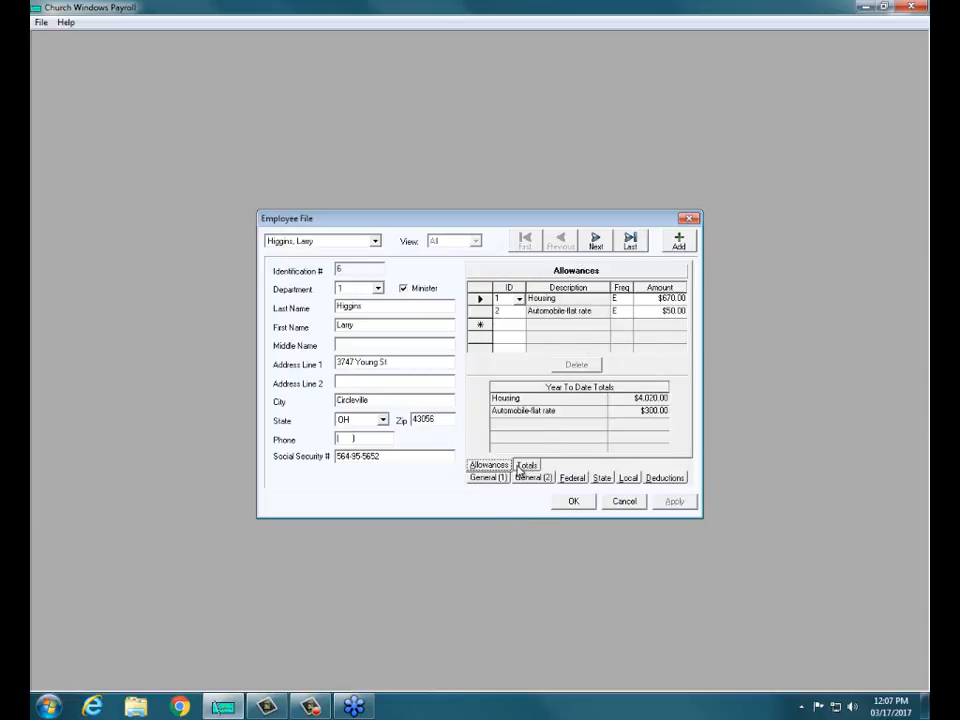
pyautogui.click(522, 466)
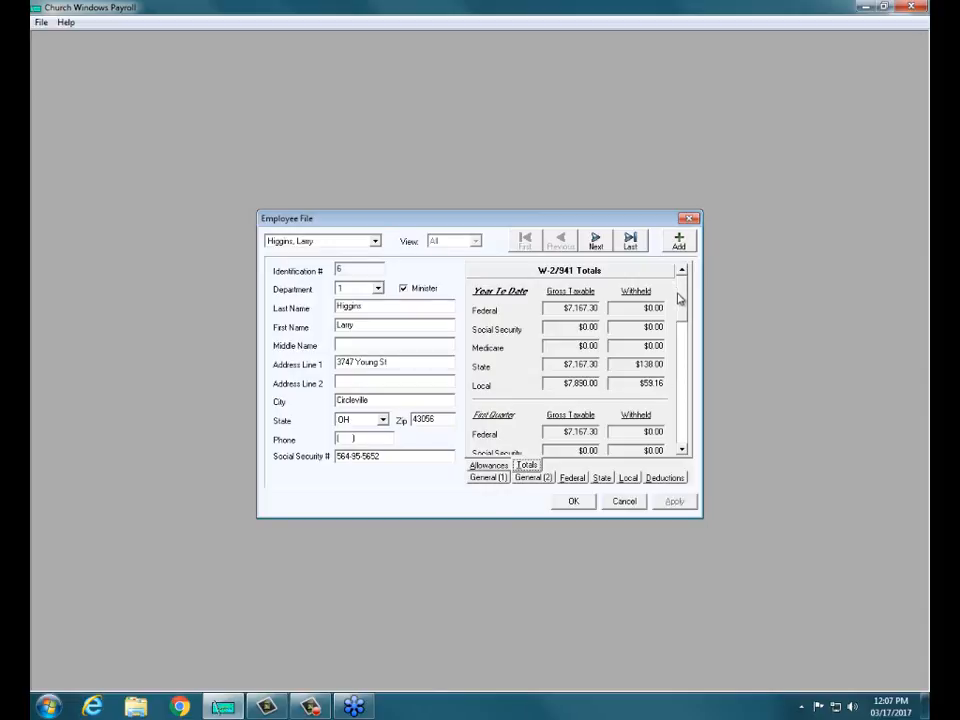
pyautogui.click(680, 352)
pyautogui.moveTo(680, 352); pyautogui.dragTo(681, 398)
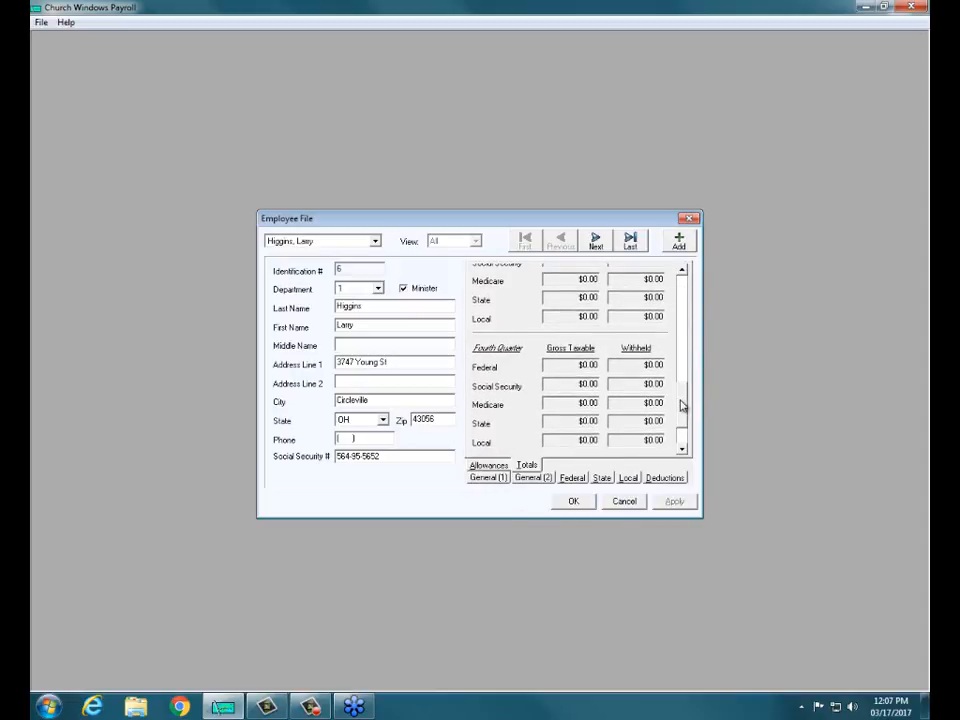
# - Examine the minister's direct deposit banking information in General (Part 2) and close the Employee File
pyautogui.click(540, 478)
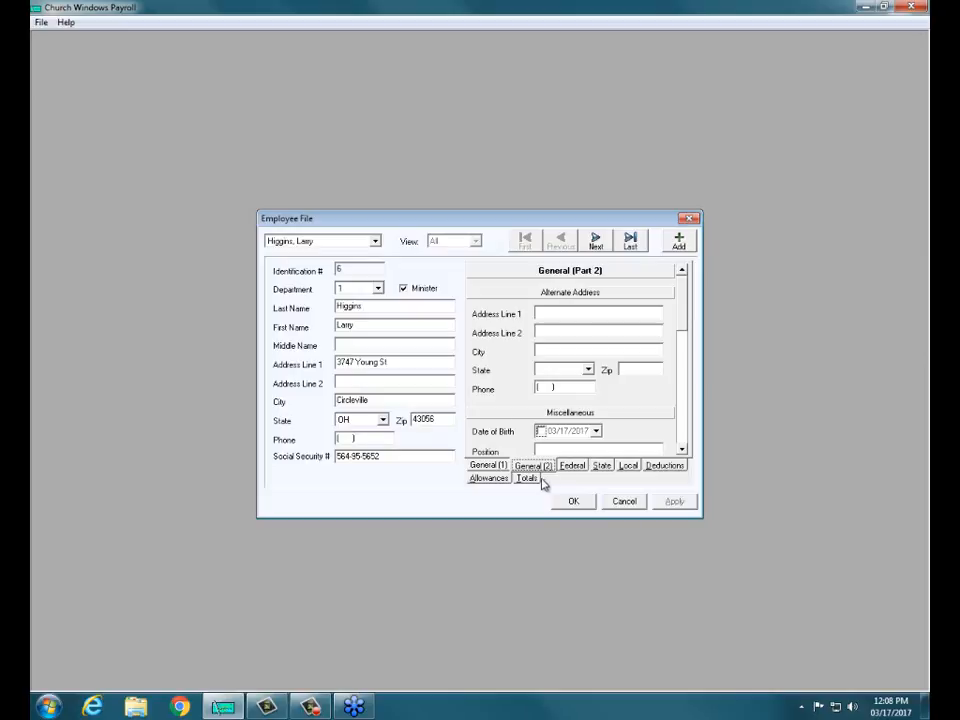
pyautogui.moveTo(682, 295); pyautogui.dragTo(684, 412)
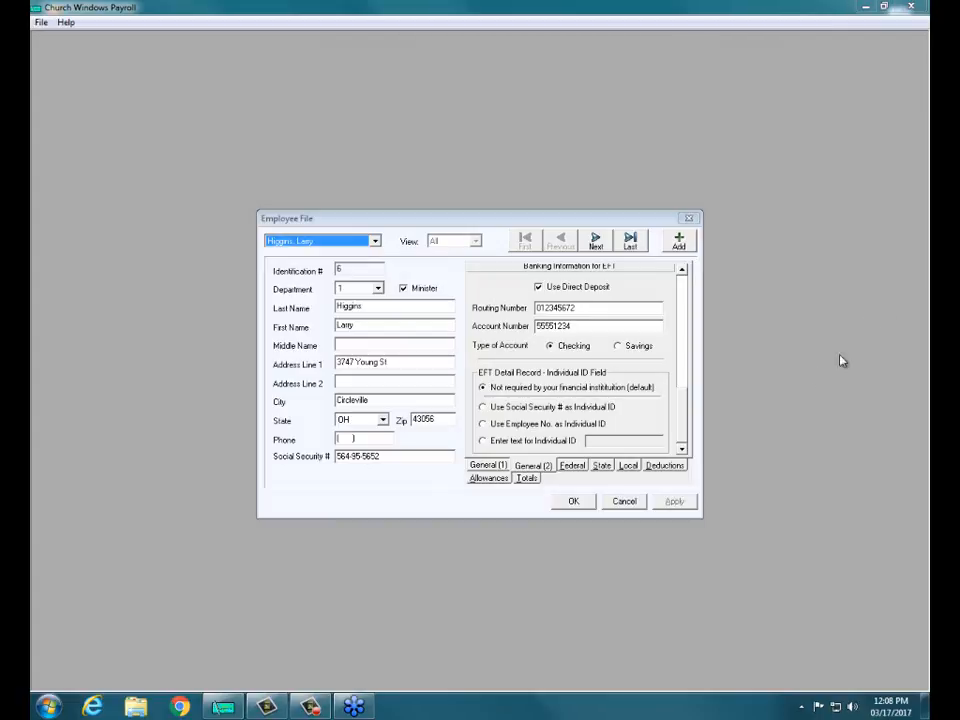
pyautogui.click(588, 503)
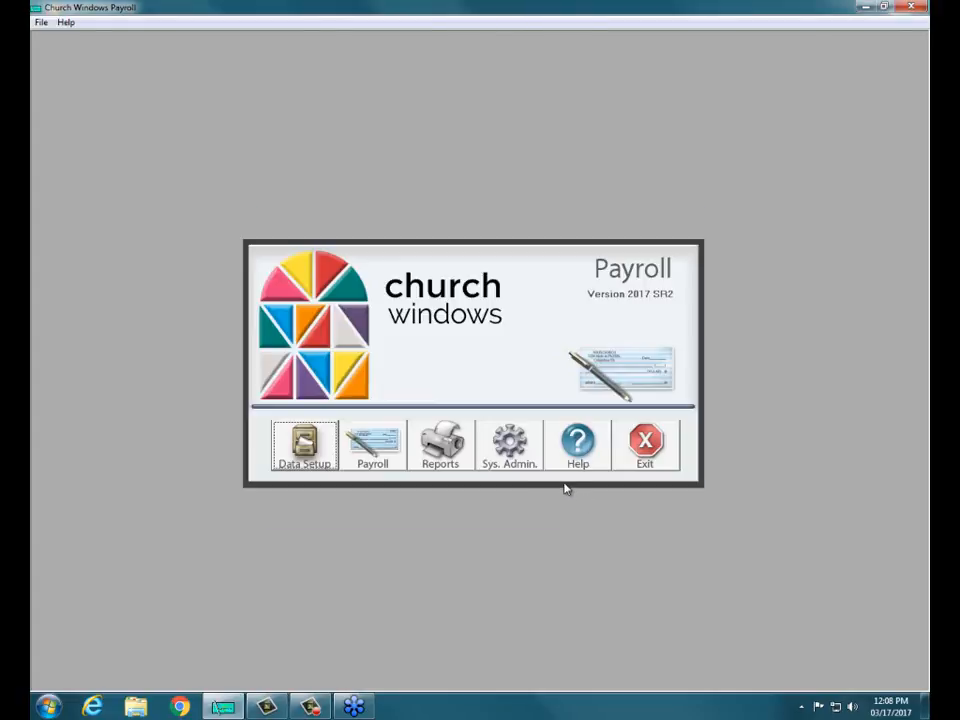
# - Examine the organization's EFT/ACH information in the System Profile and close the profile
pyautogui.click(500, 448)
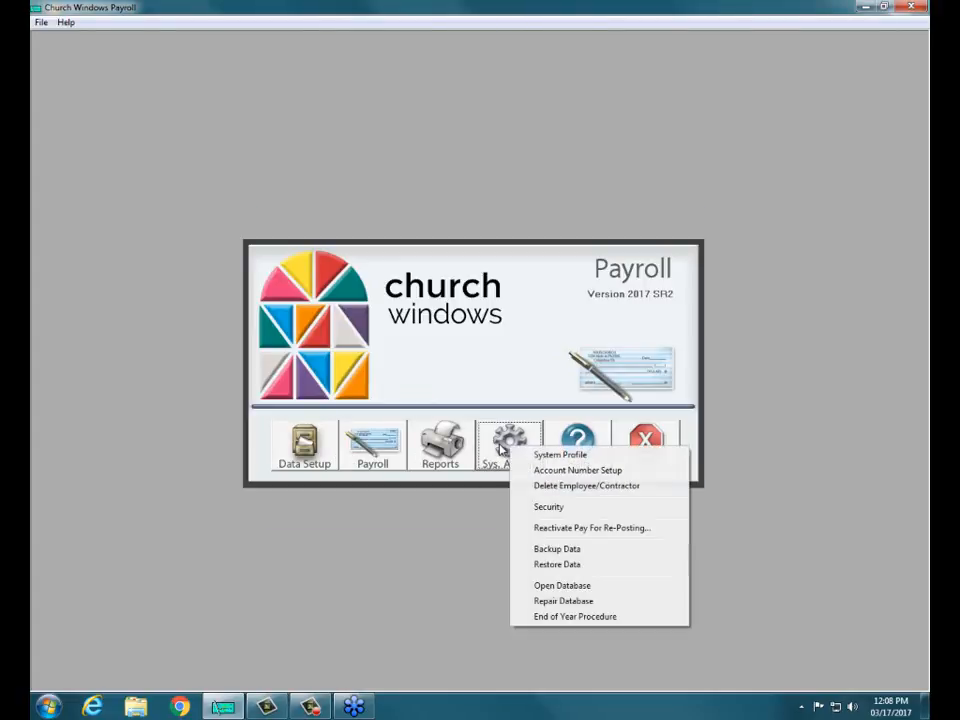
pyautogui.click(537, 458)
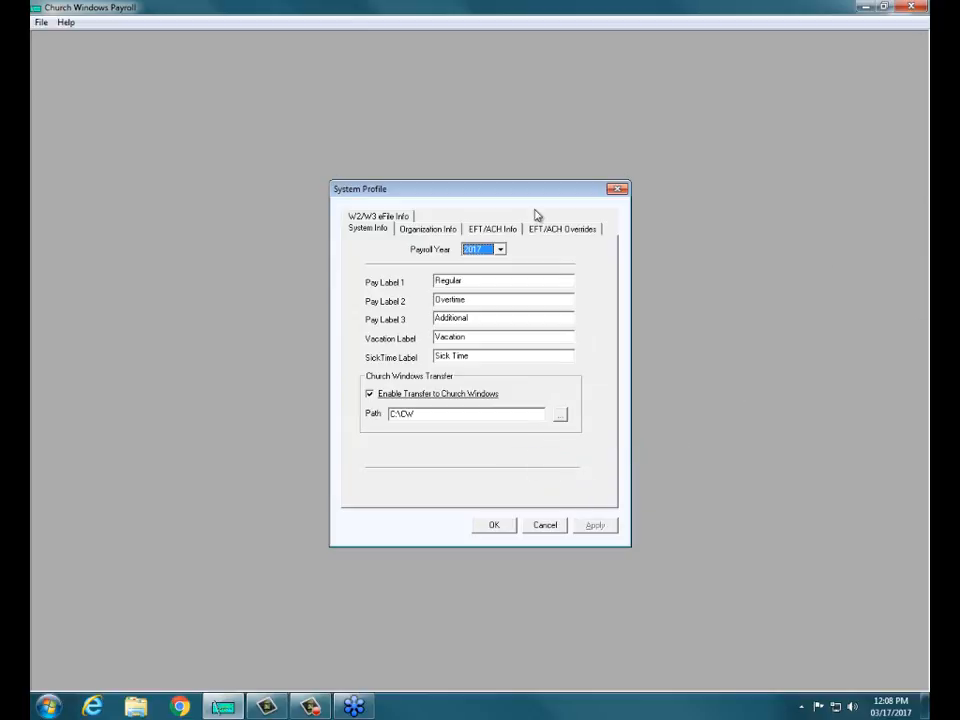
pyautogui.click(498, 229)
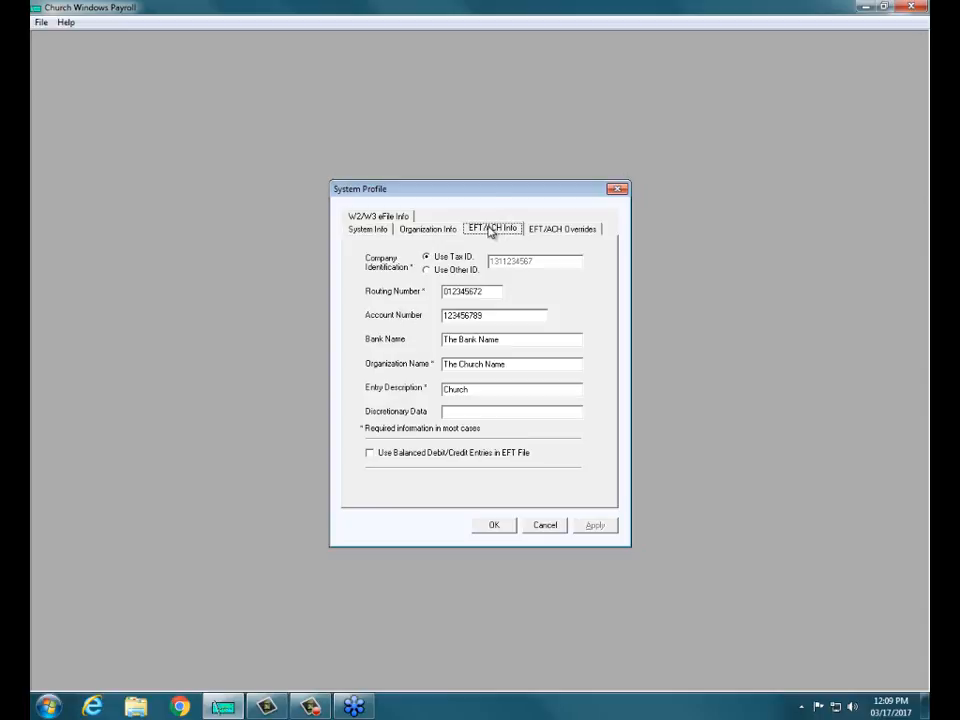
pyautogui.click(496, 529)
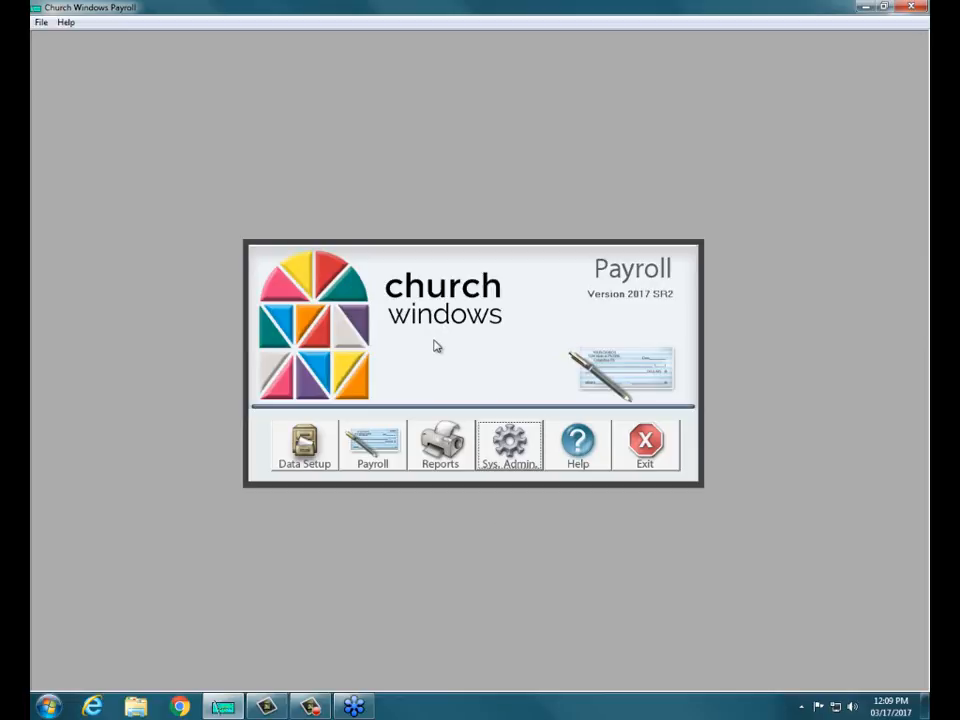
# - Preview the EFT authorization agreement form for direct deposits and close the preview
pyautogui.click(370, 445)
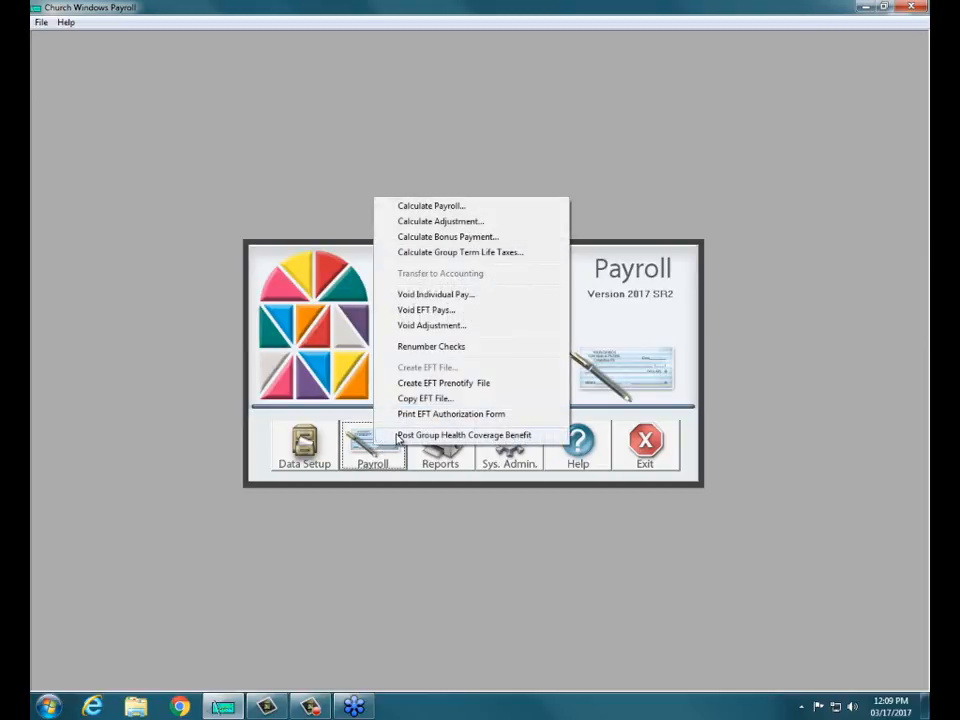
pyautogui.click(456, 415)
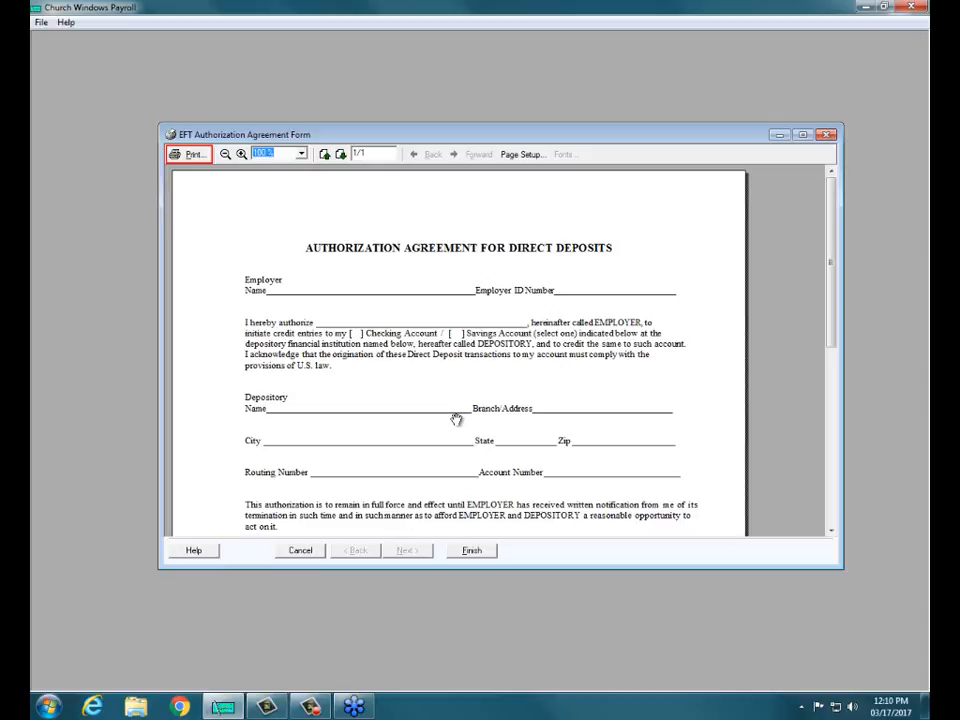
pyautogui.click(471, 551)
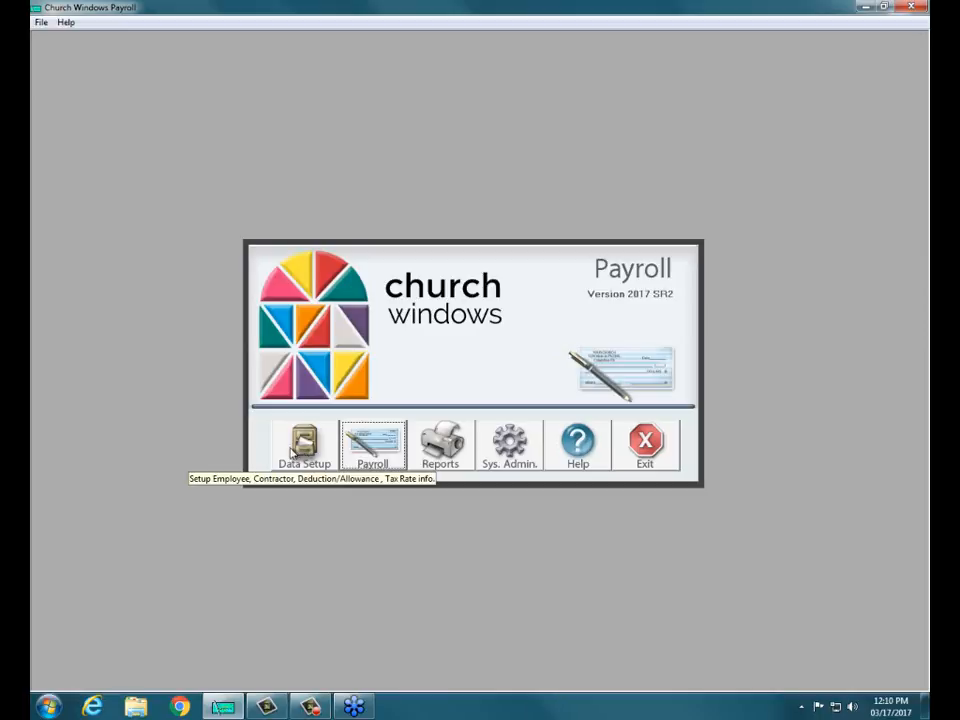
# - Start the Quarterly 941 Form report and choose Monthly as its deposit schedule
pyautogui.click(438, 456)
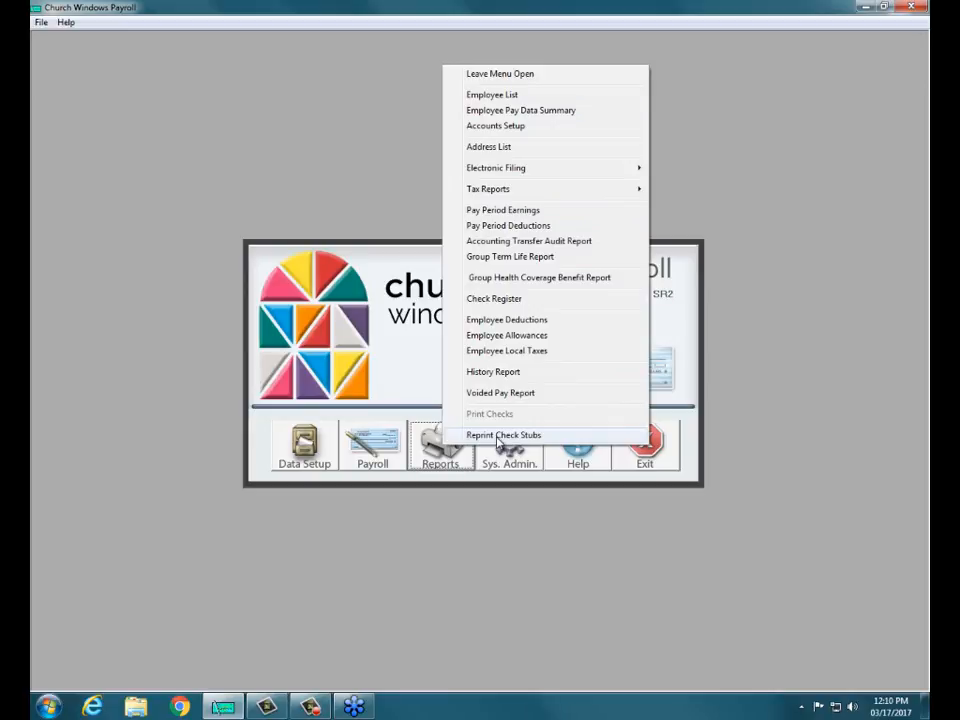
pyautogui.moveTo(495, 201)
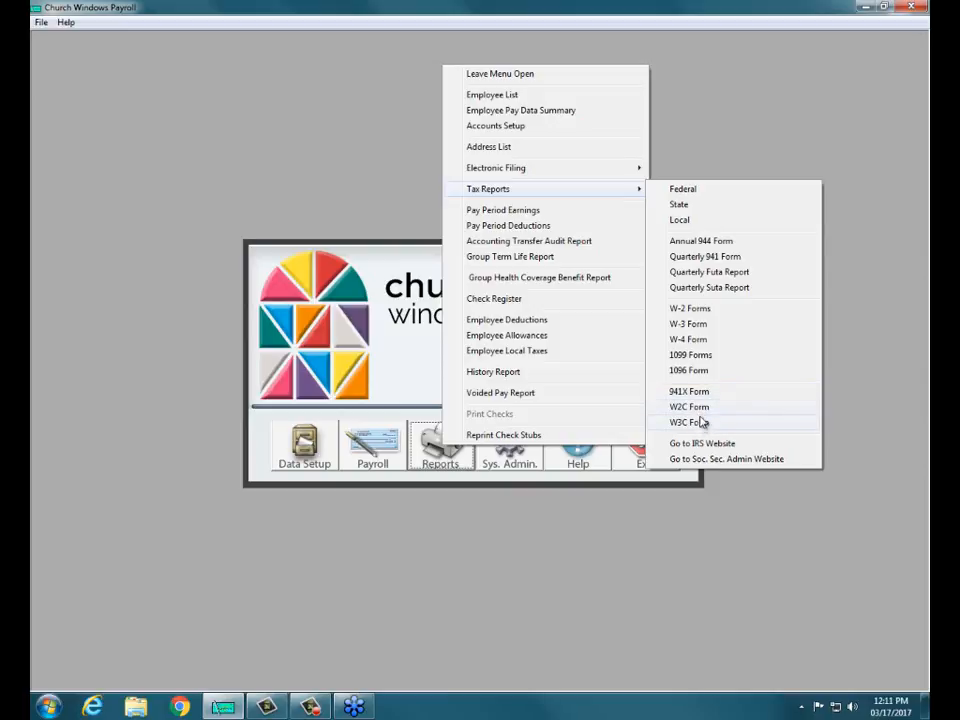
pyautogui.click(689, 258)
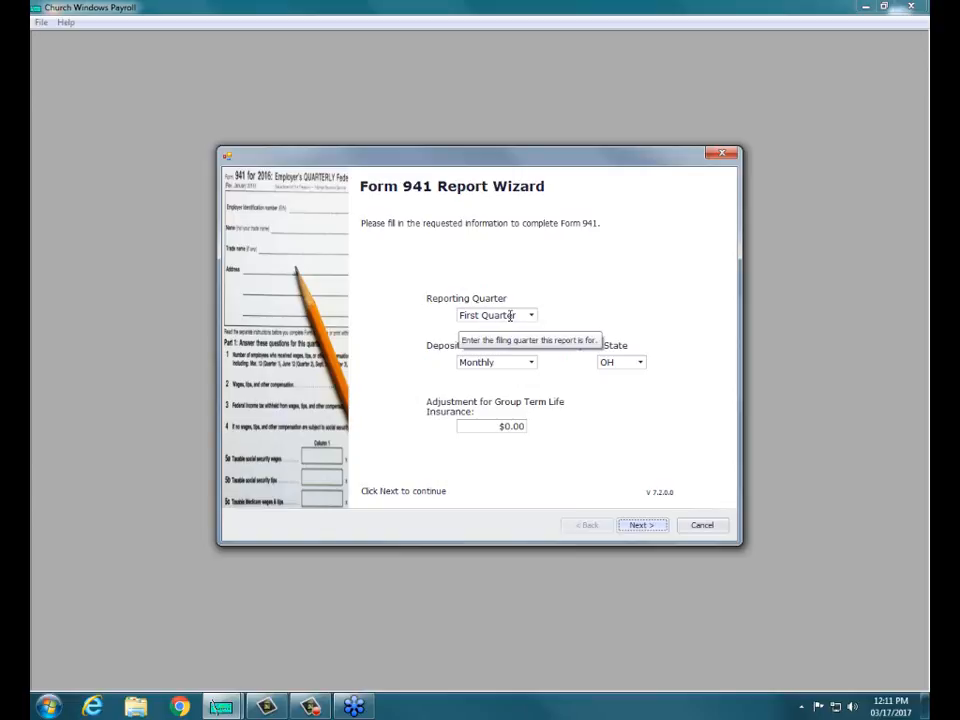
pyautogui.click(533, 364)
pyautogui.click(533, 364)
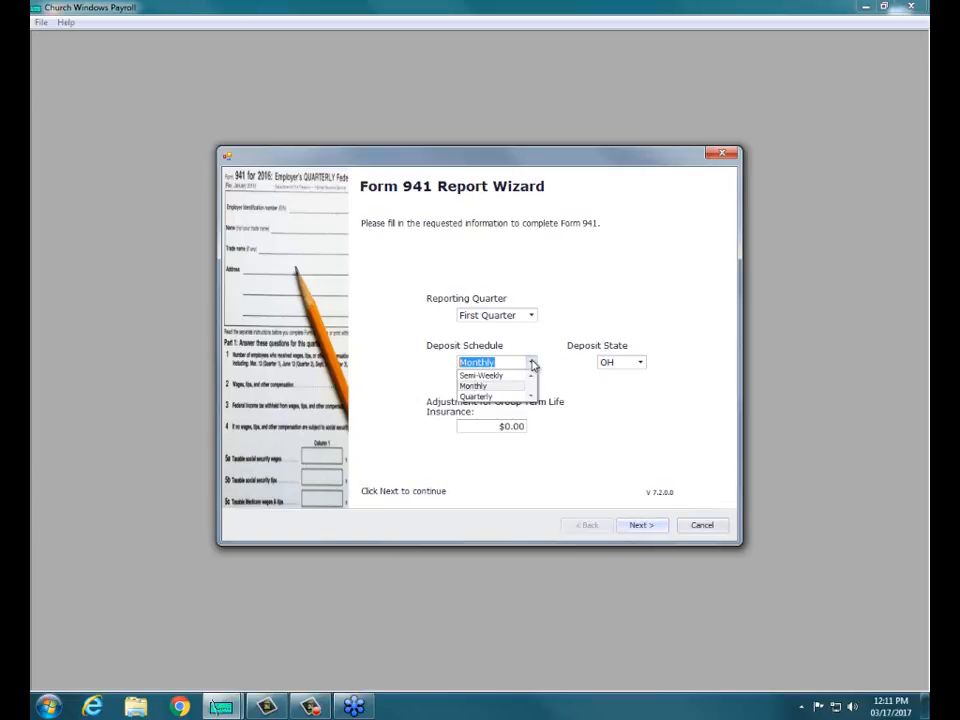
pyautogui.click(466, 388)
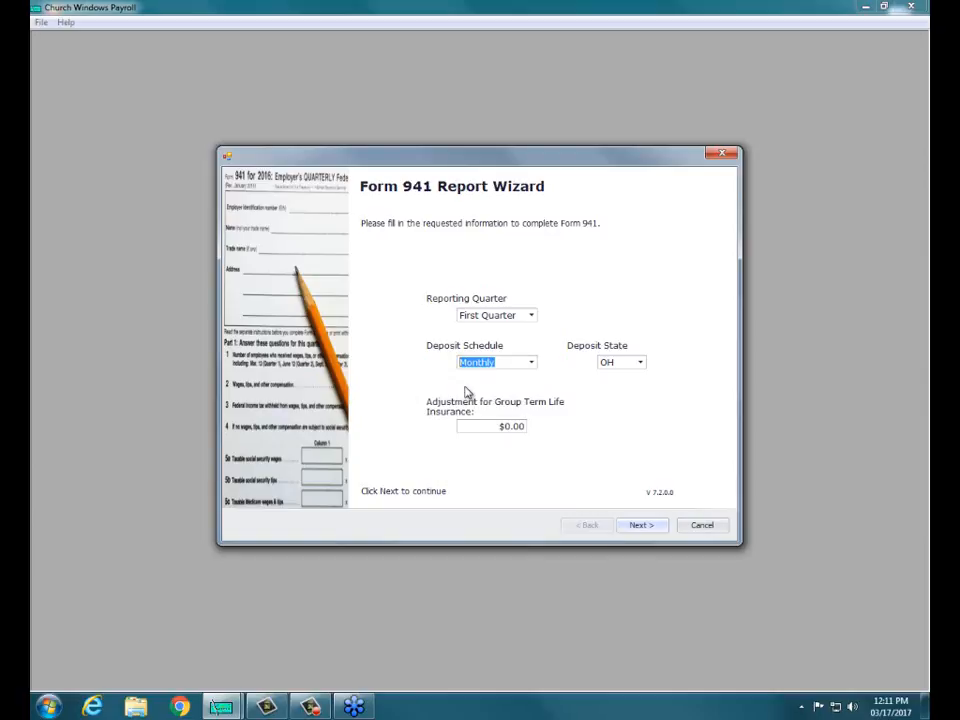
pyautogui.click(531, 364)
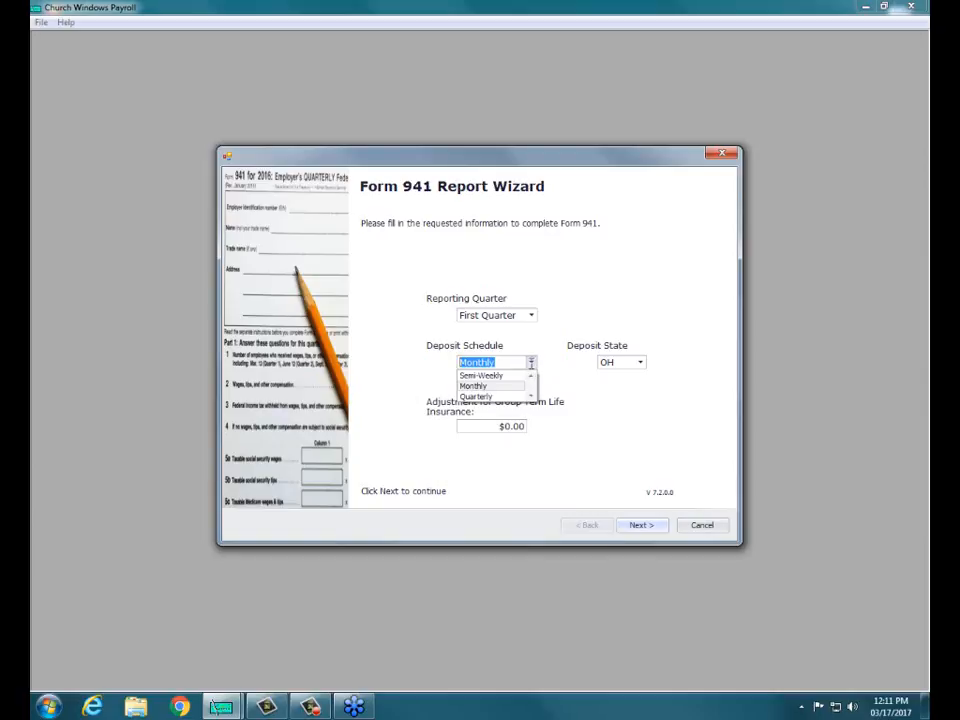
pyautogui.click(495, 388)
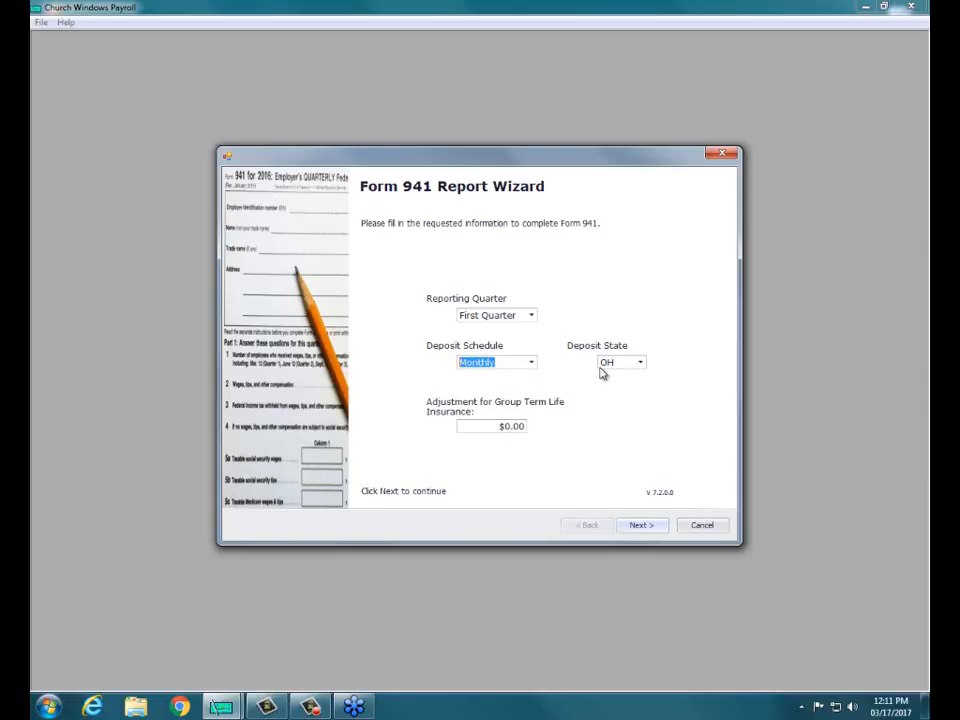
# - Generate the Form 941 preview without third-party designee or paid preparer information, accepting the calculated deposit total
pyautogui.click(643, 527)
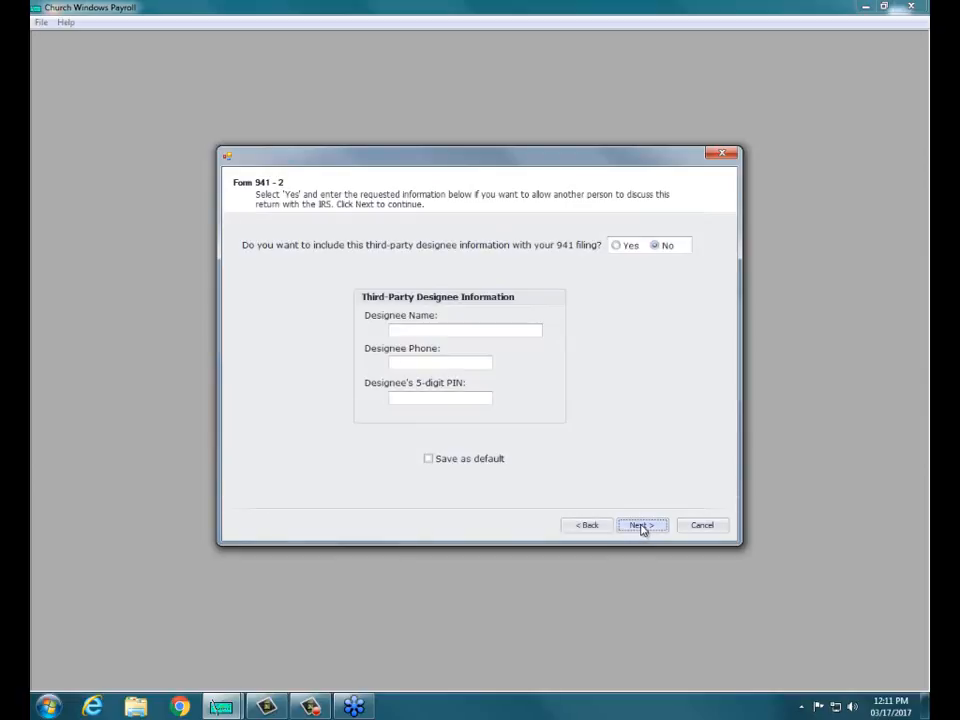
pyautogui.click(641, 526)
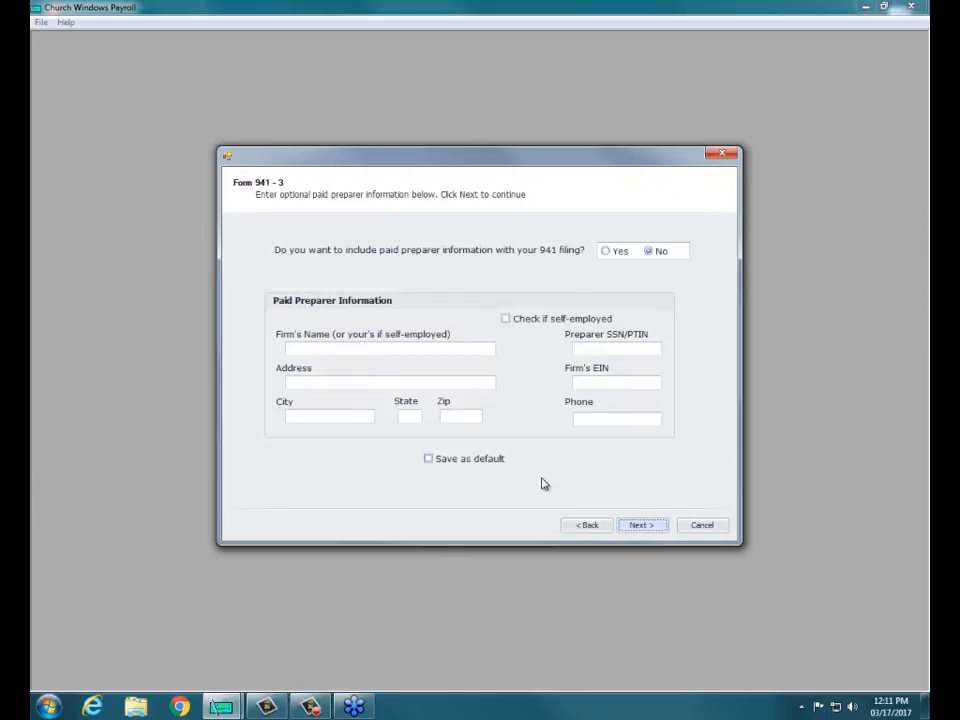
pyautogui.click(640, 526)
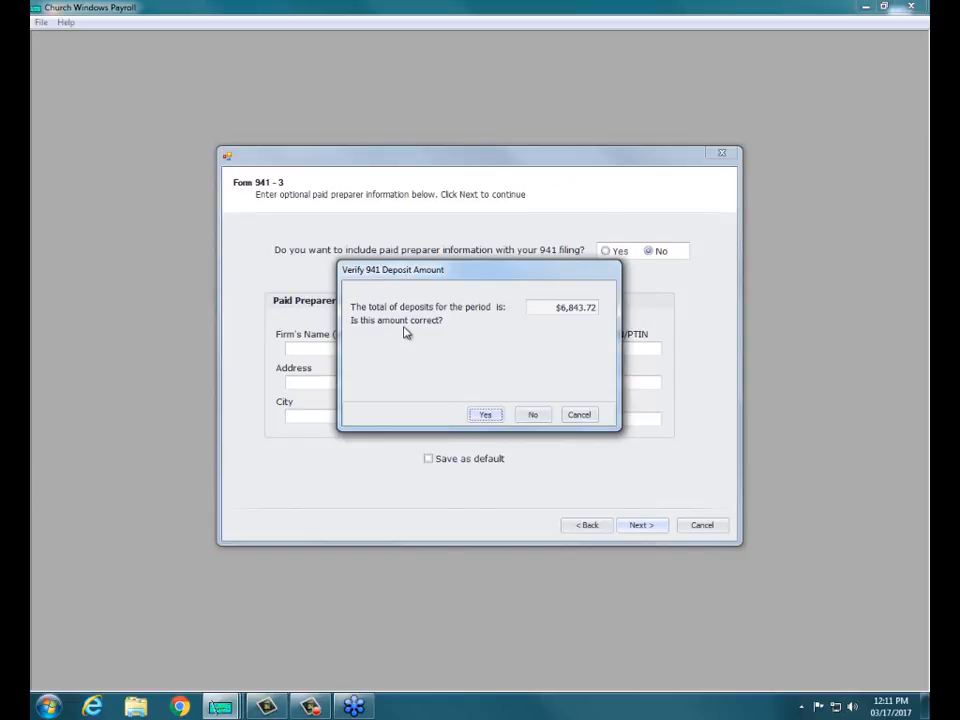
pyautogui.click(486, 415)
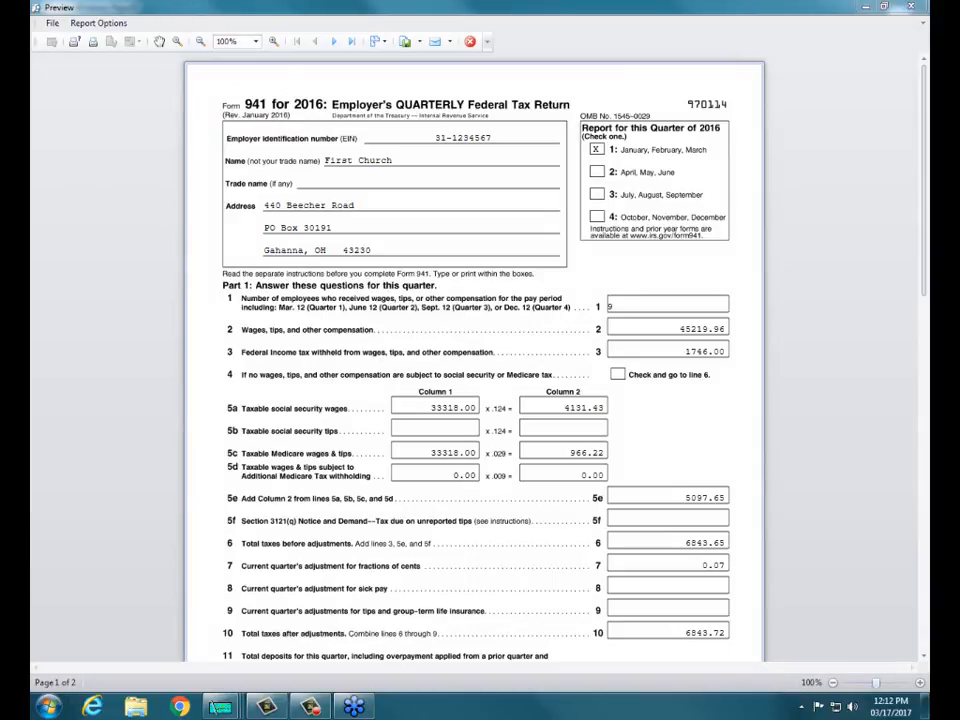
# - Close the Form 941 preview and finish the Form 941 wizard
pyautogui.click(470, 41)
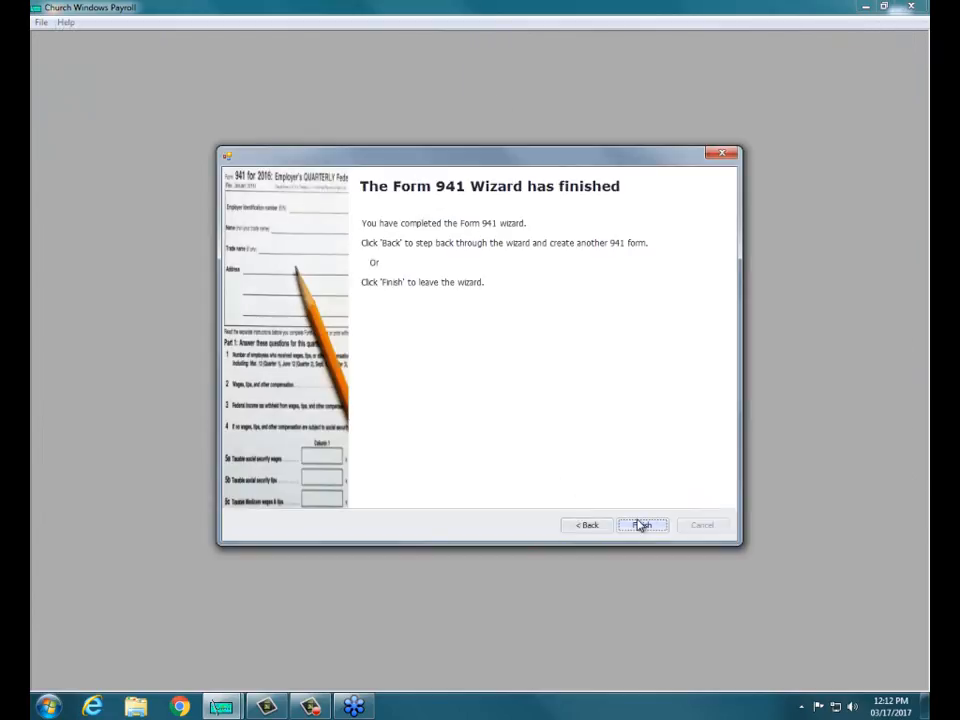
pyautogui.click(640, 526)
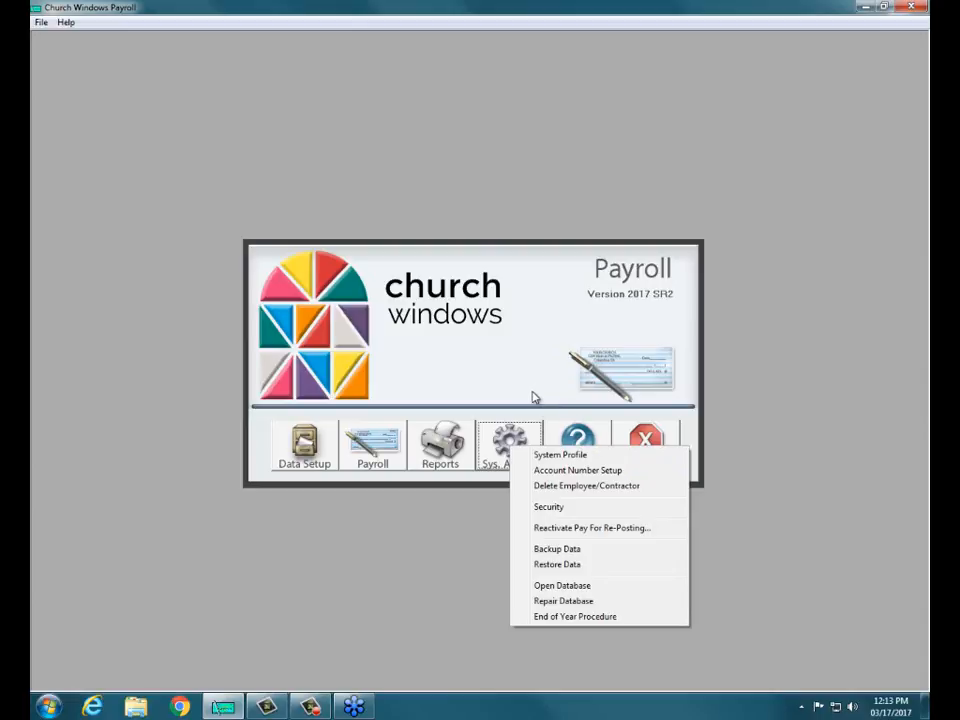
# - Examine the first employee's account number assignments, including local tax, deductions and allowances, and close them without changes
pyautogui.click(542, 476)
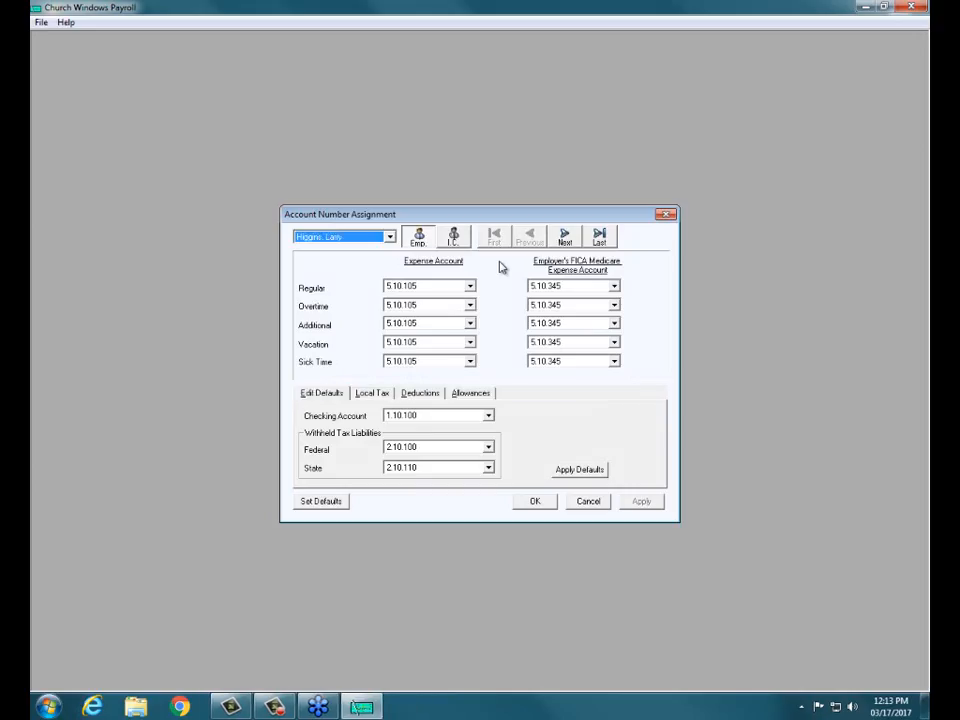
pyautogui.click(390, 237)
pyautogui.click(390, 237)
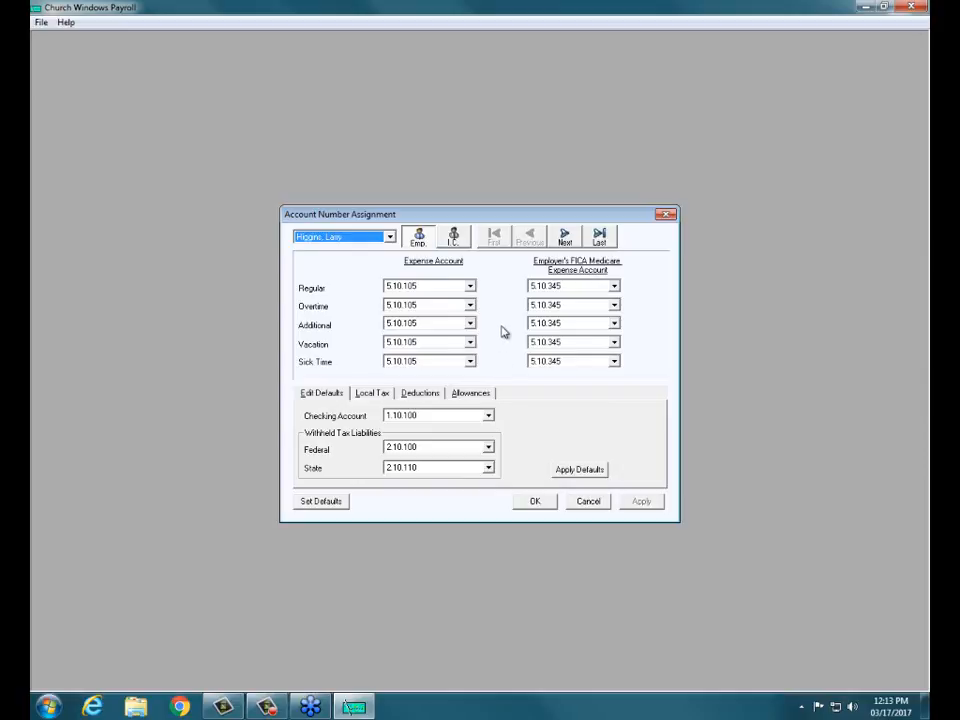
pyautogui.click(372, 394)
pyautogui.click(421, 396)
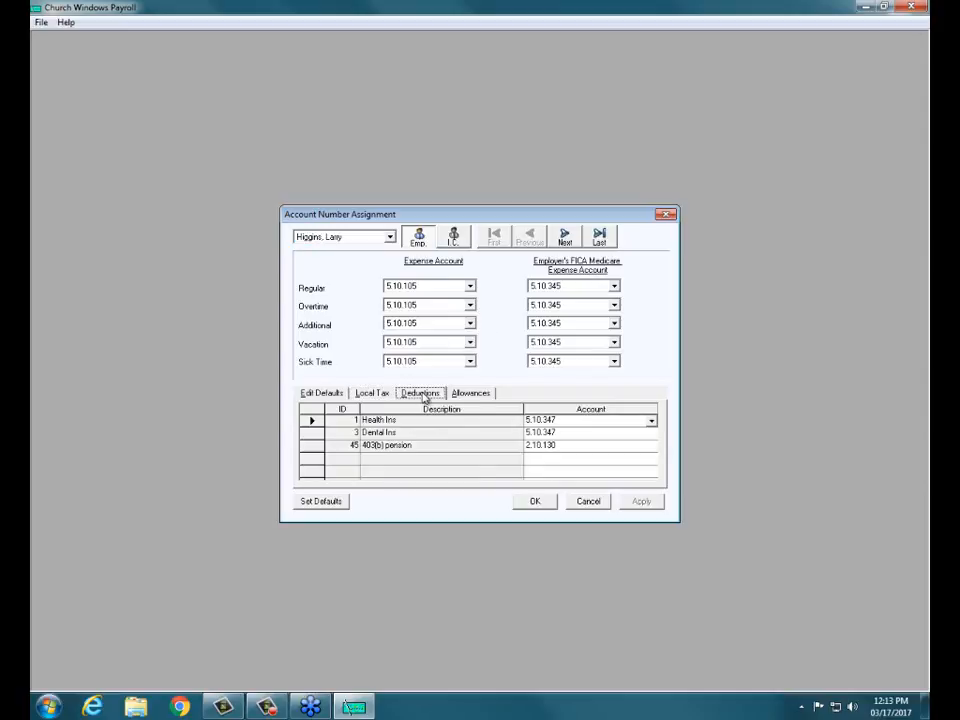
pyautogui.click(482, 397)
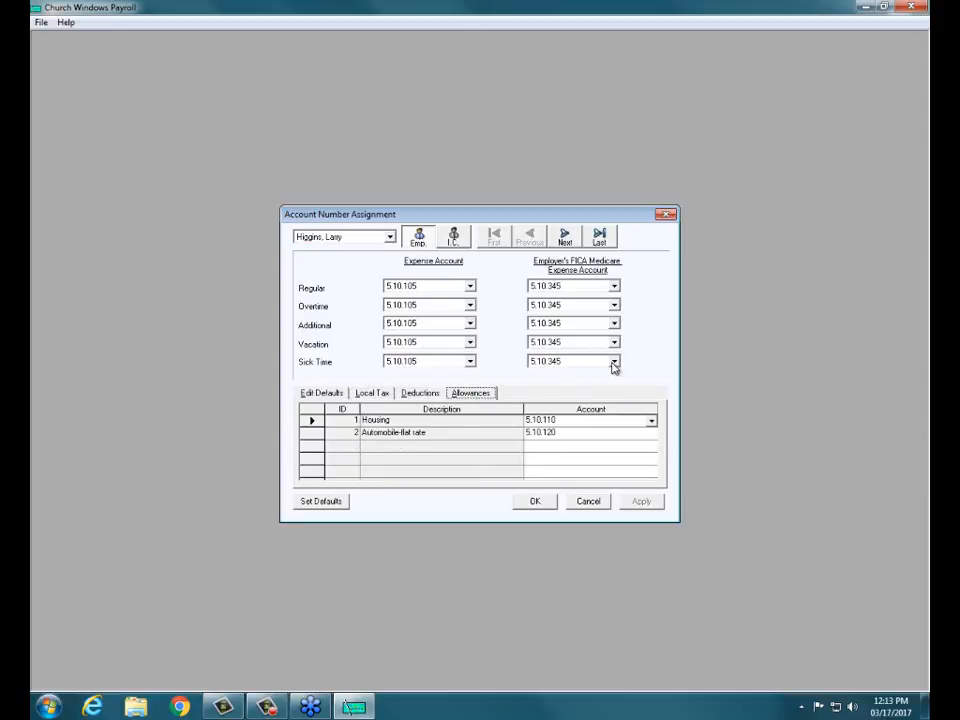
pyautogui.click(588, 501)
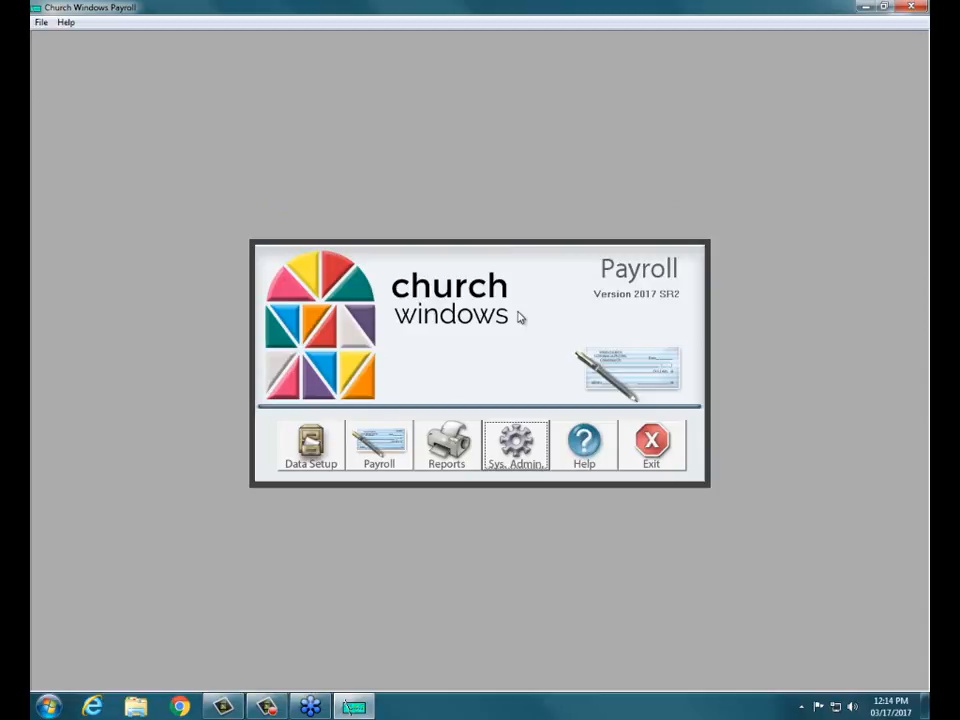
# - Start a payroll calculation with pay date and period end 03/17/2017 for all employees, pay types, pay periods and departments
pyautogui.click(380, 440)
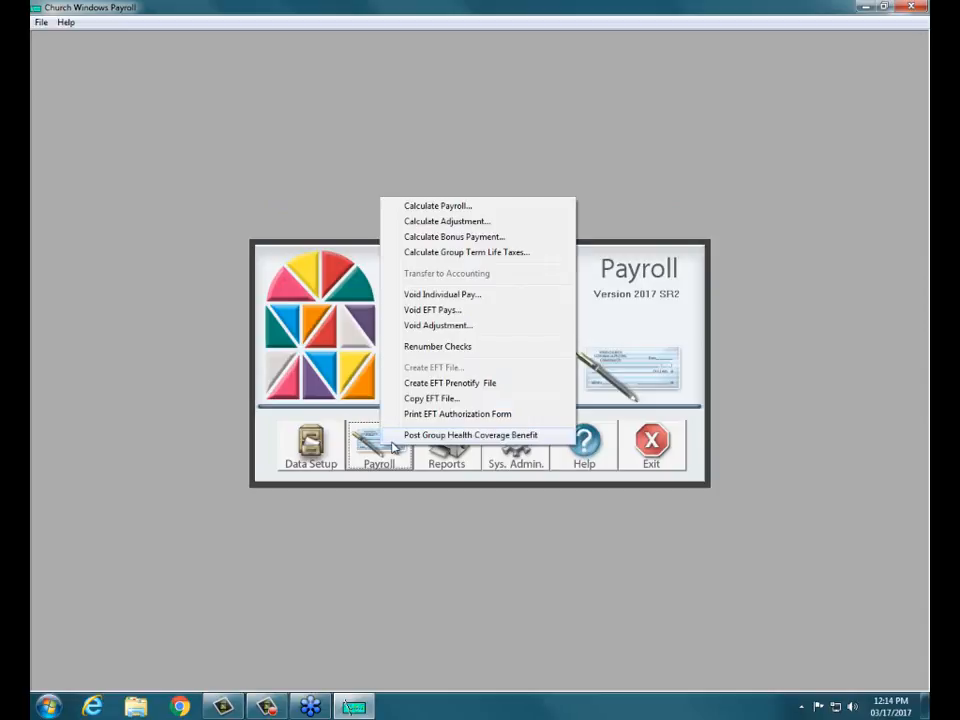
pyautogui.click(414, 206)
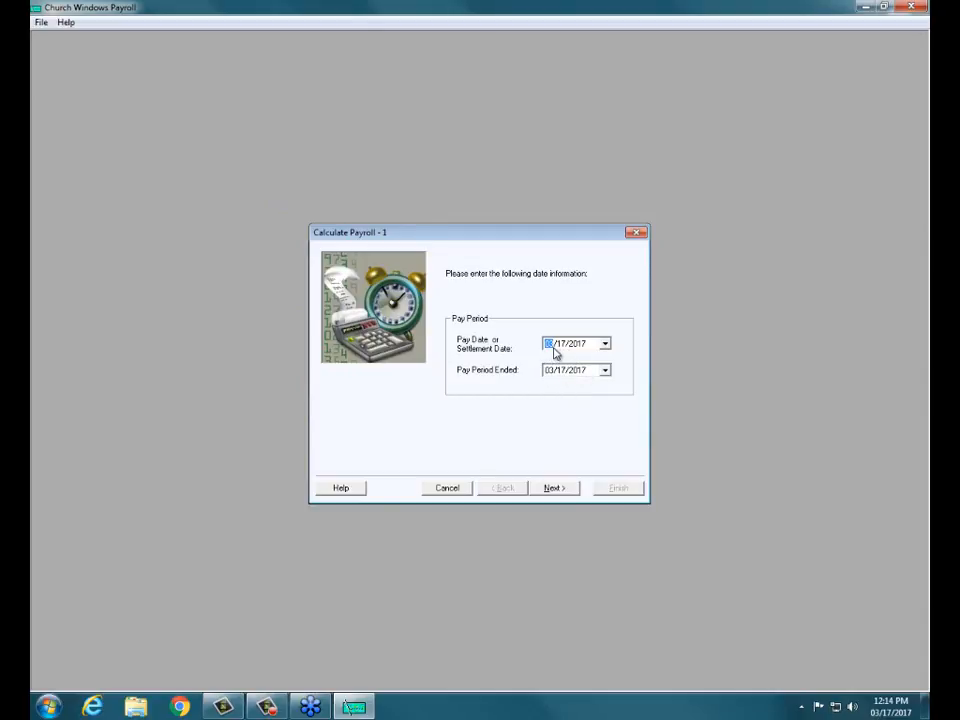
pyautogui.click(553, 487)
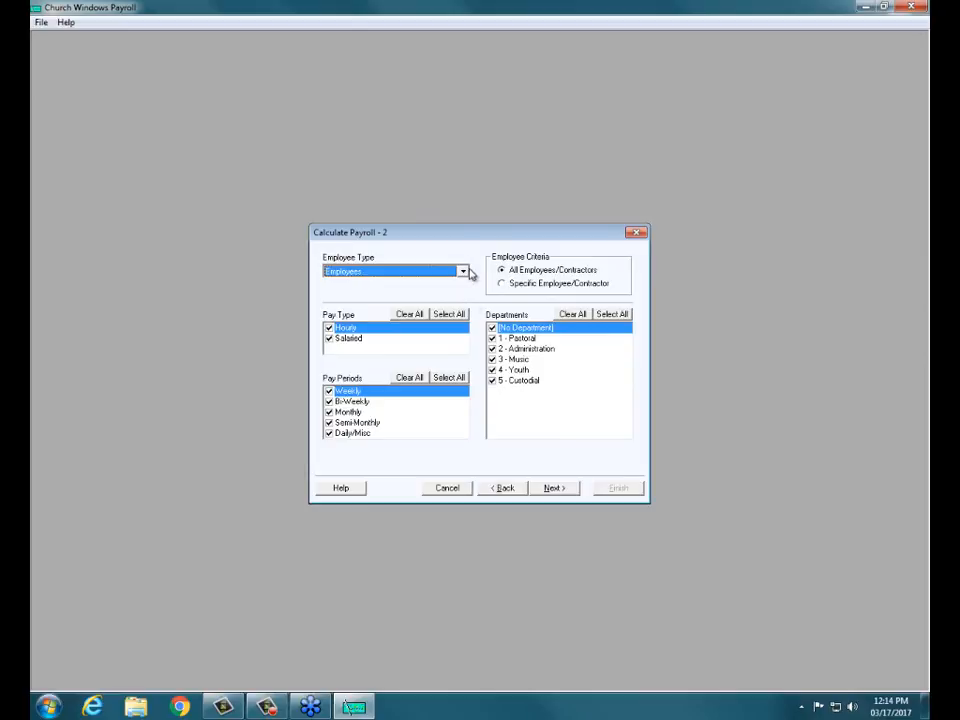
pyautogui.click(554, 490)
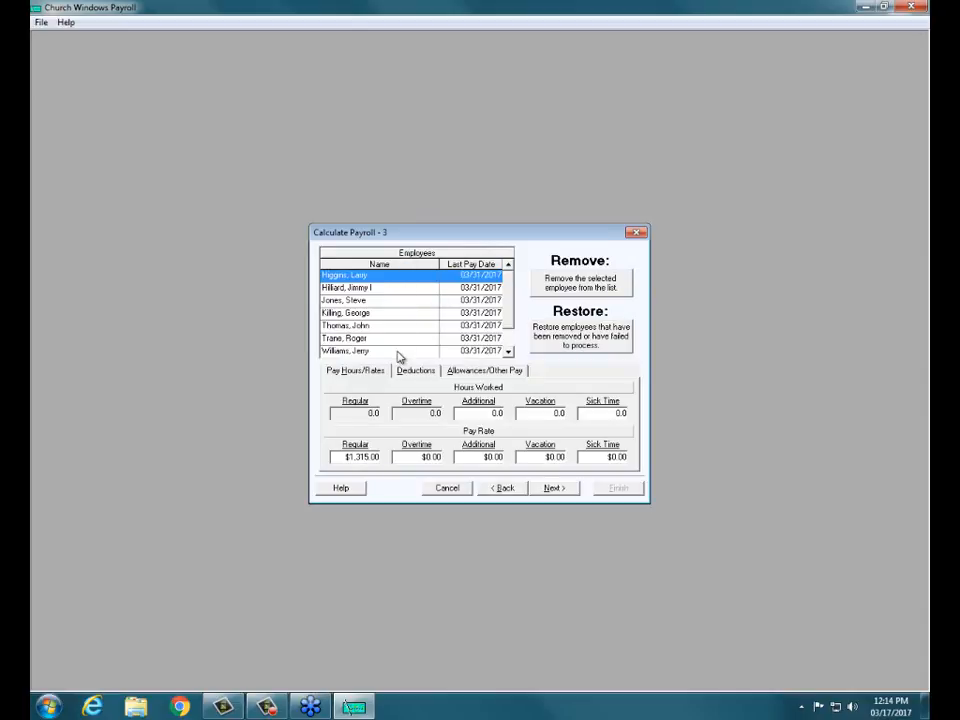
# - Set the regular hours of the second listed employee to 38 and calculate the payroll
pyautogui.click(365, 288)
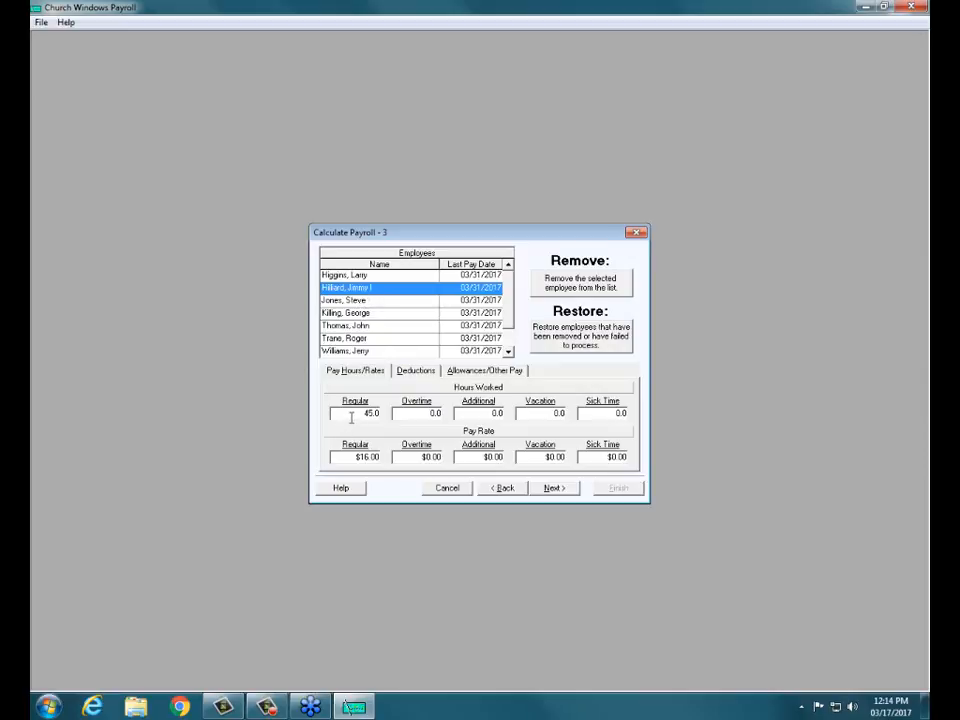
pyautogui.moveTo(351, 418); pyautogui.dragTo(386, 416)
pyautogui.write('38')
pyautogui.click(552, 488)
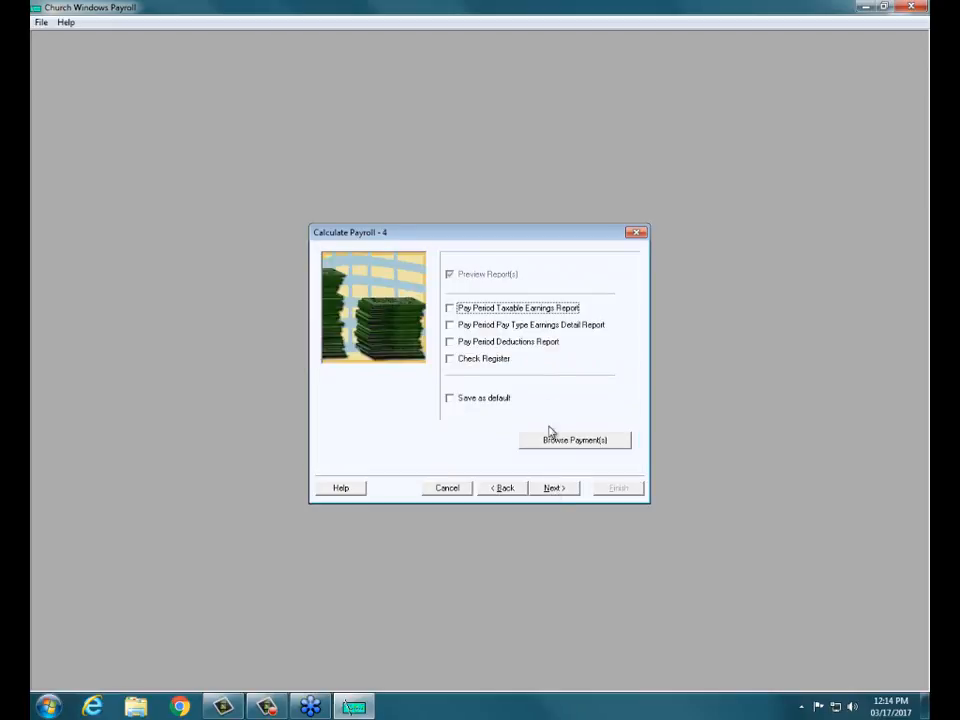
# - Browse the calculated payments, examine each employee's net pay, and close the list without changes
pyautogui.click(565, 442)
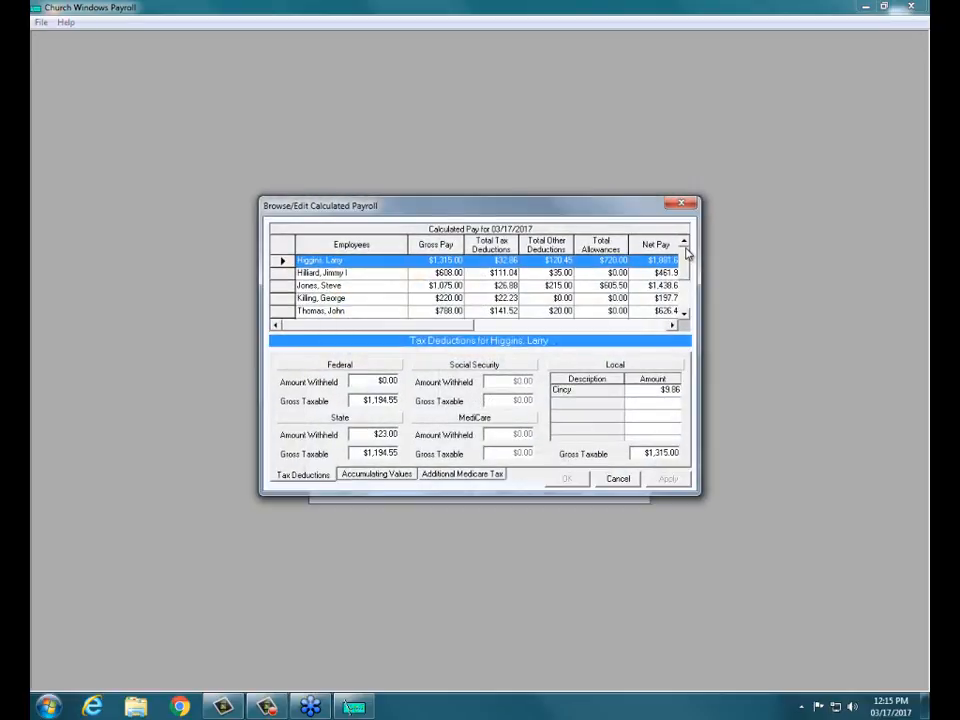
pyautogui.scroll(-1, 686, 280)
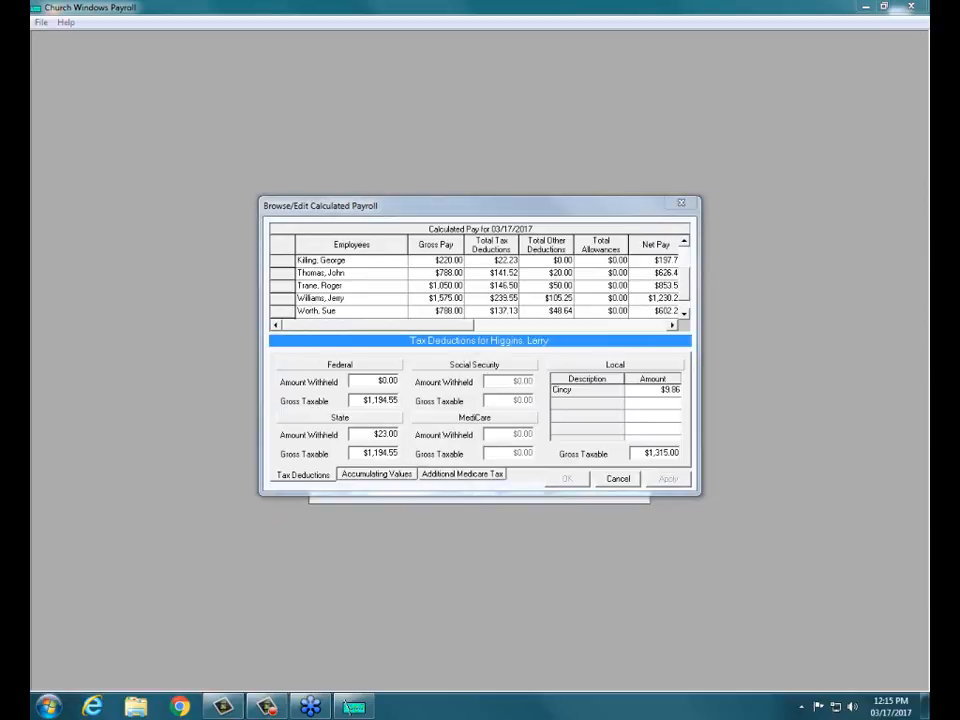
pyautogui.moveTo(629, 241); pyautogui.dragTo(694, 241)
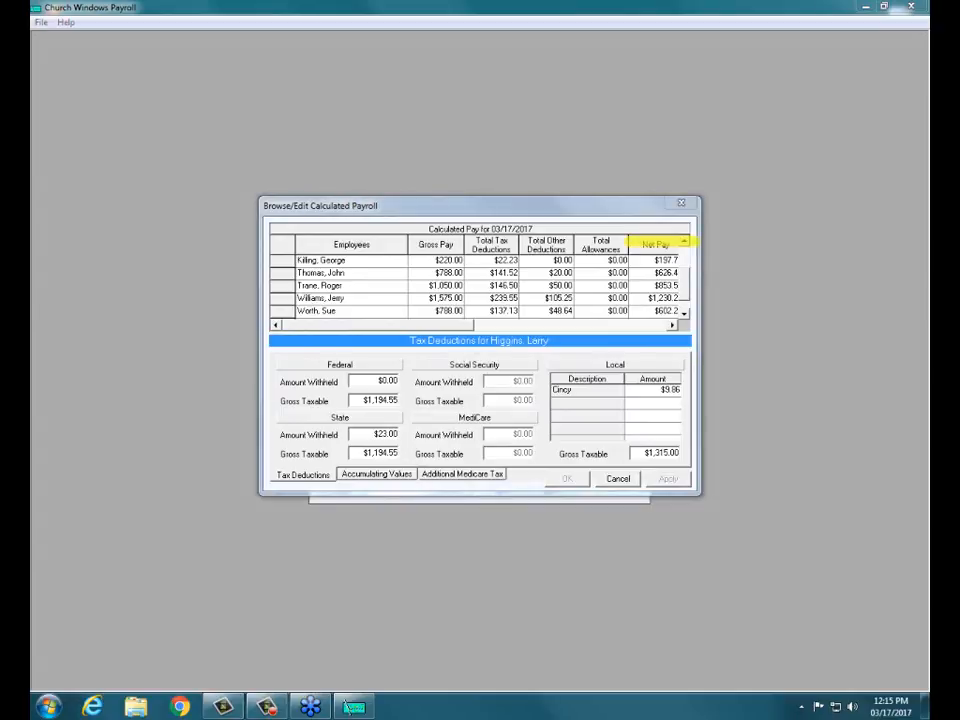
pyautogui.moveTo(628, 250); pyautogui.dragTo(627, 325)
pyautogui.moveTo(687, 245); pyautogui.dragTo(684, 314)
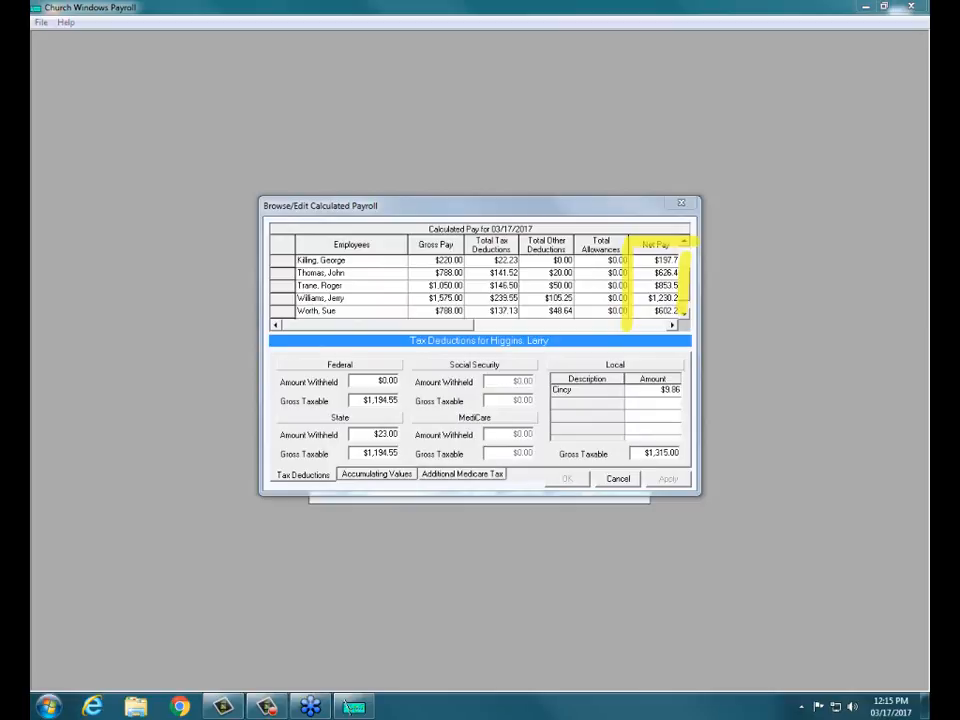
pyautogui.press('Escape')
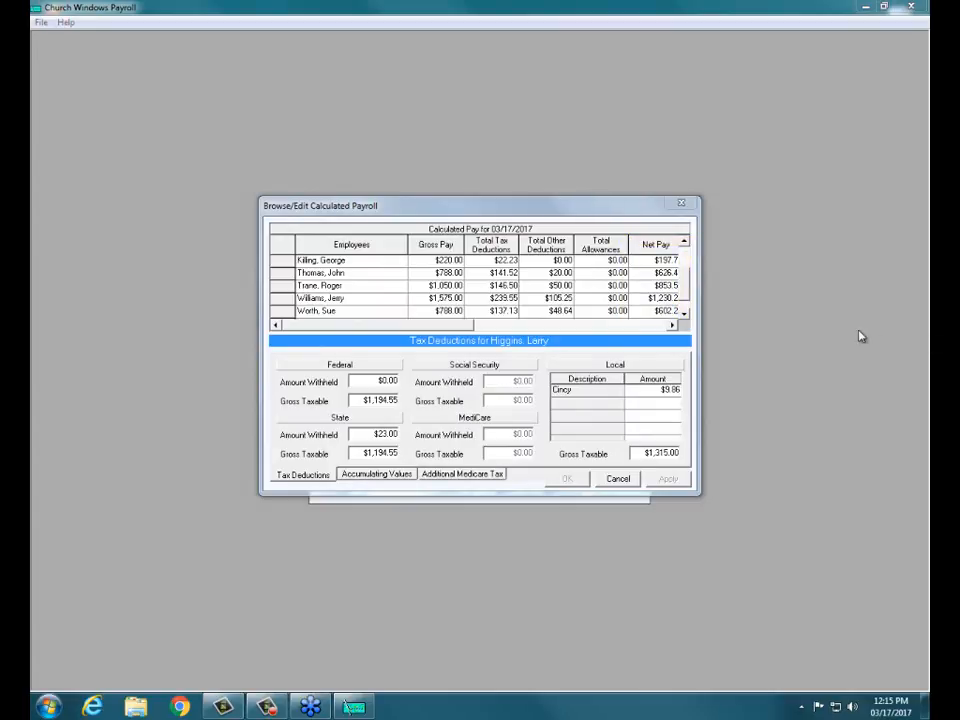
pyautogui.click(617, 480)
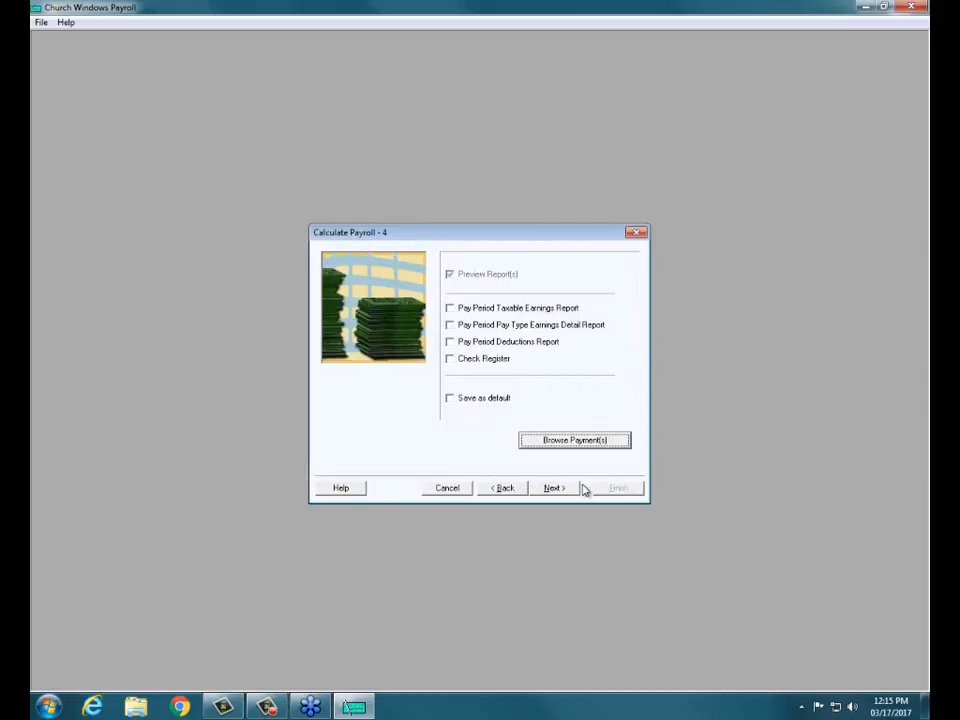
# - Preview the Taxable Earnings, Pay Type Earnings Detail, Deductions and Check Register reports, and continue to the posting options
pyautogui.click(449, 308)
pyautogui.click(449, 325)
pyautogui.click(449, 342)
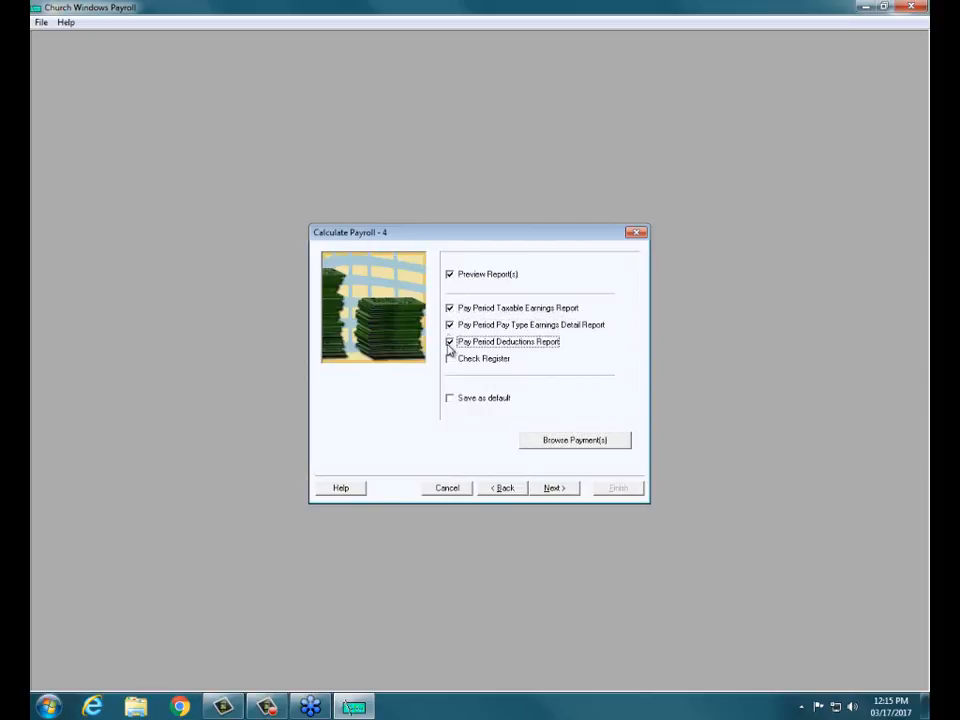
pyautogui.click(450, 359)
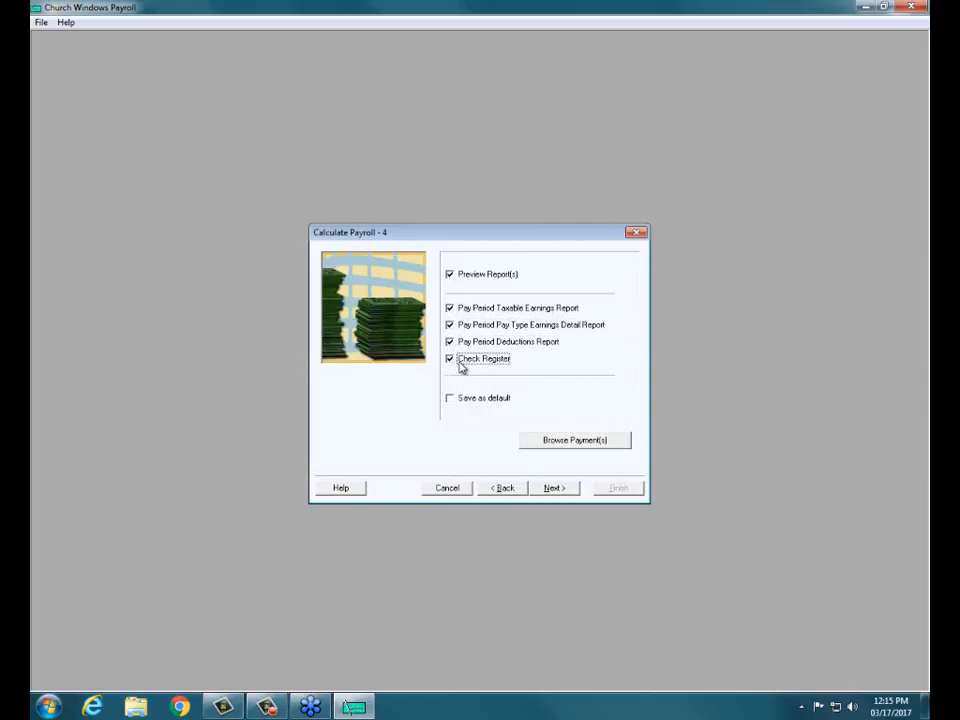
pyautogui.click(545, 487)
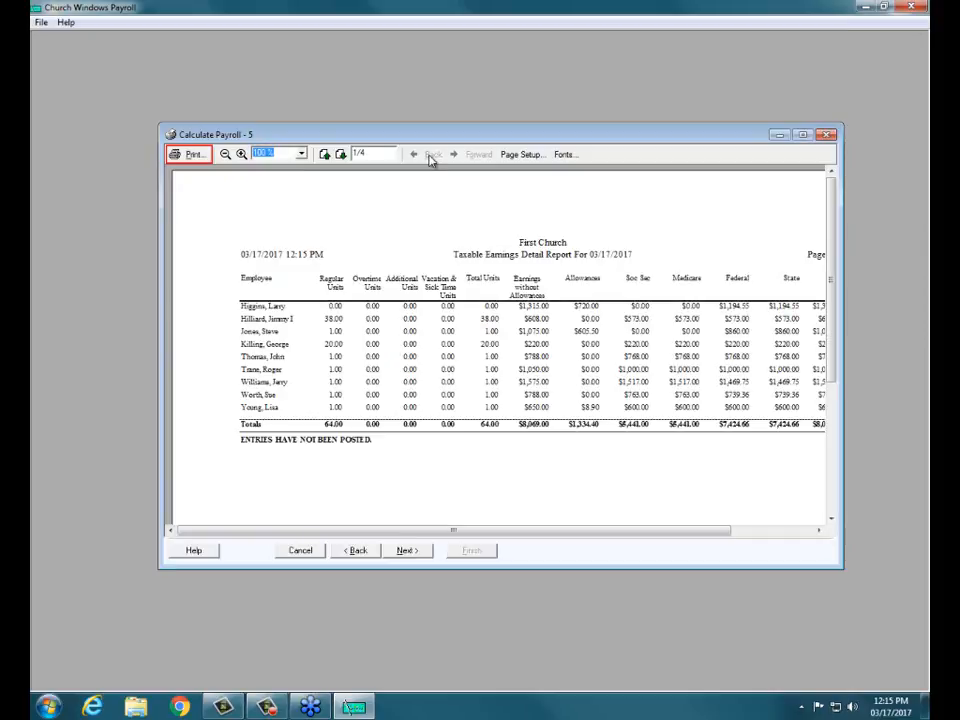
pyautogui.click(407, 551)
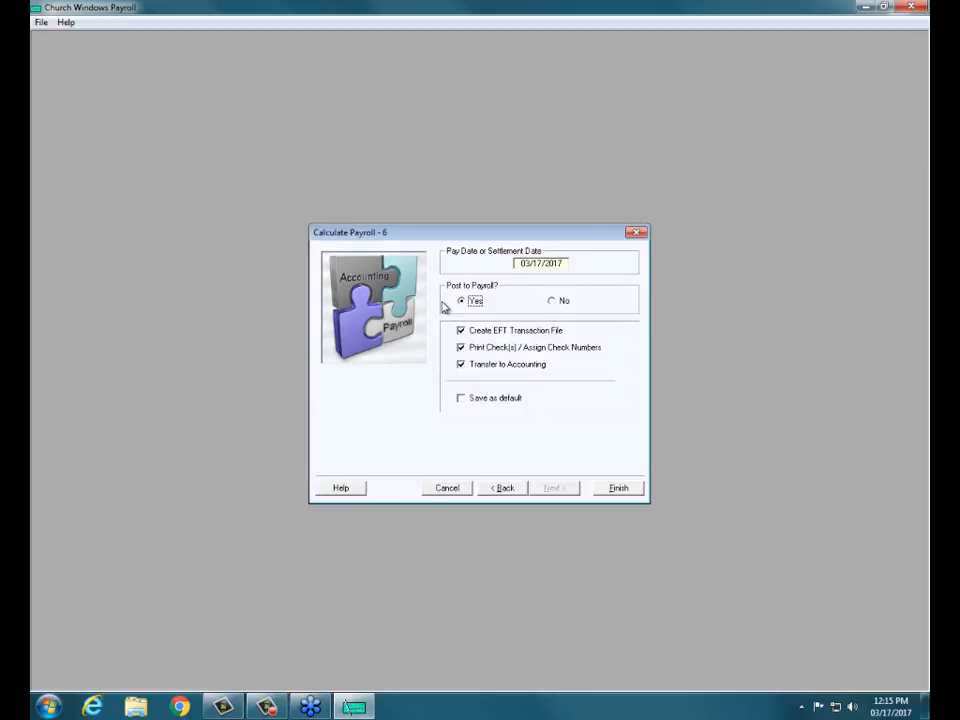
# - Post the 03/17/2017 payroll with EFT file creation, check printing and transfer to accounting enabled
pyautogui.click(476, 300)
pyautogui.click(616, 489)
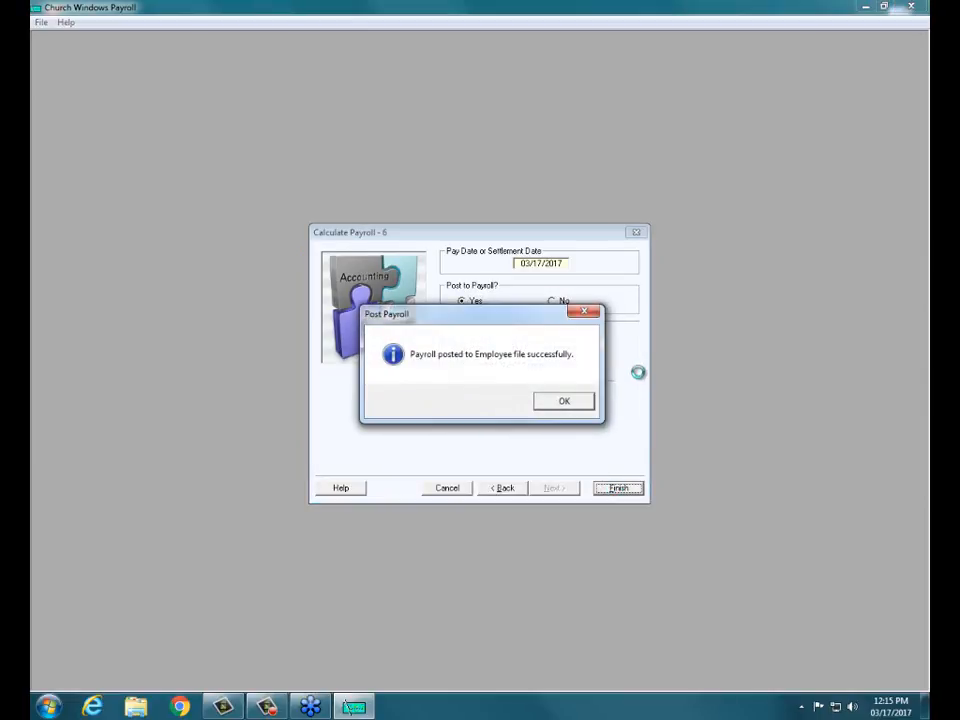
pyautogui.click(564, 402)
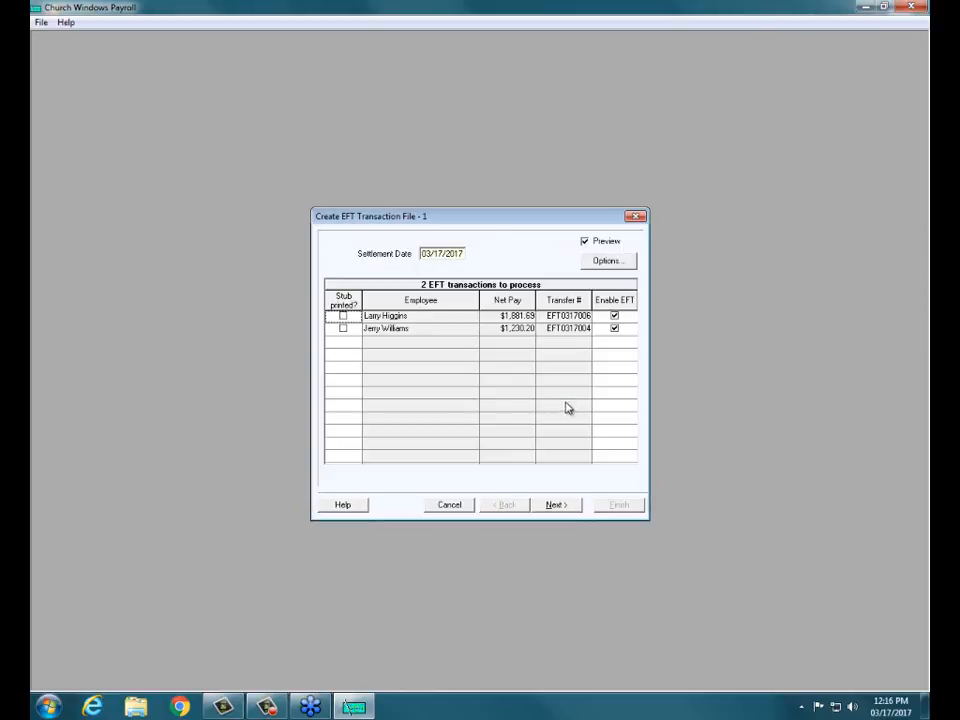
# - Preview the EFT transaction entries, mark both employees' stubs as printed, and create the EFT transaction file
pyautogui.click(556, 505)
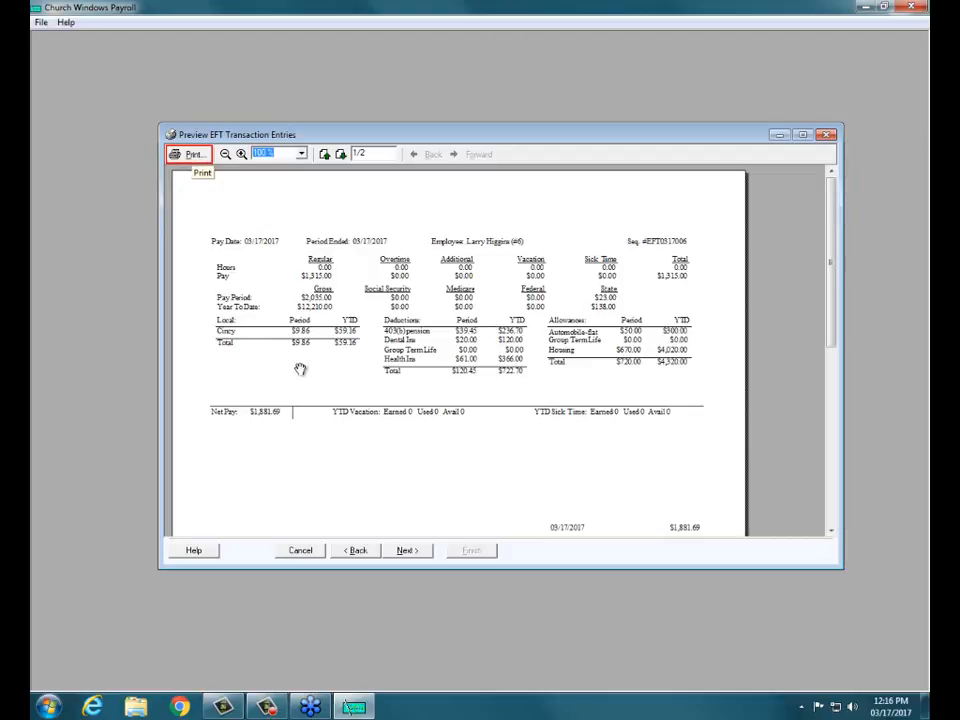
pyautogui.click(418, 552)
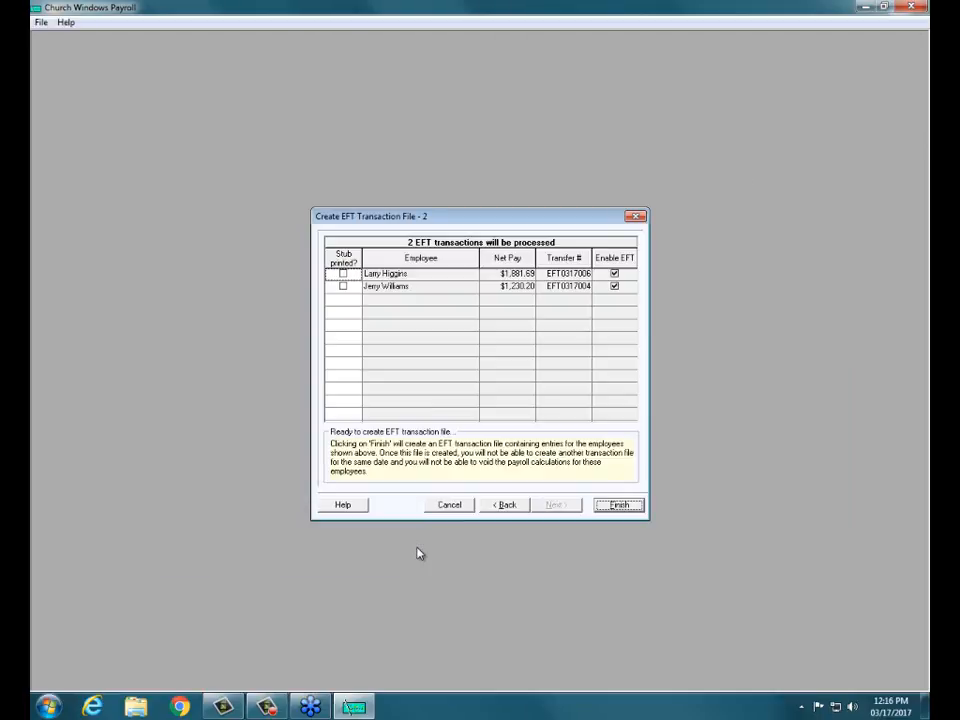
pyautogui.click(342, 273)
pyautogui.click(342, 286)
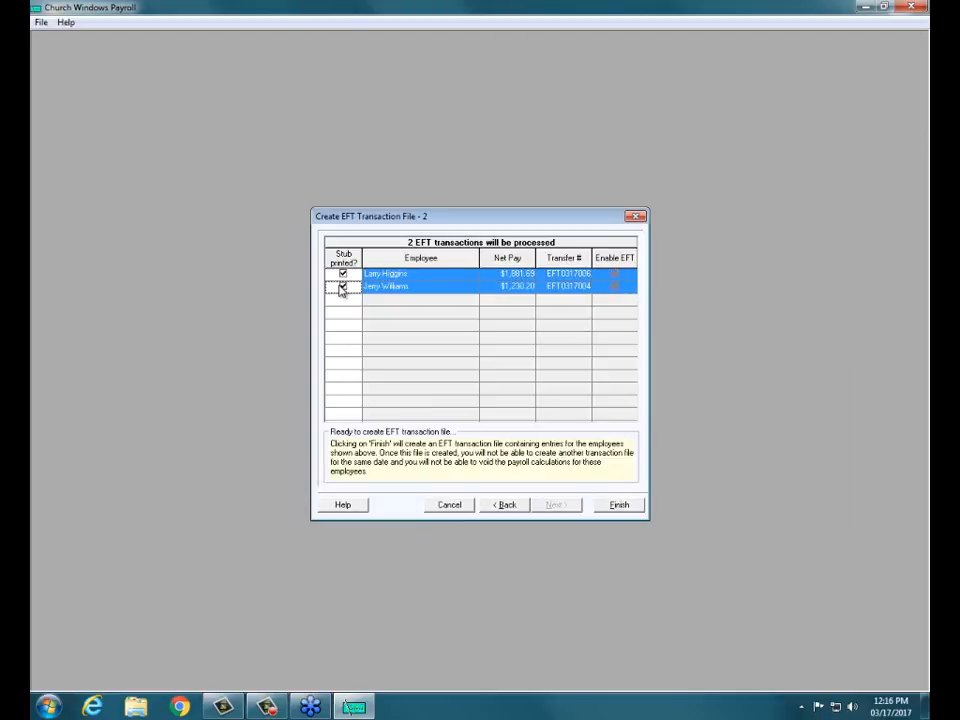
pyautogui.click(617, 506)
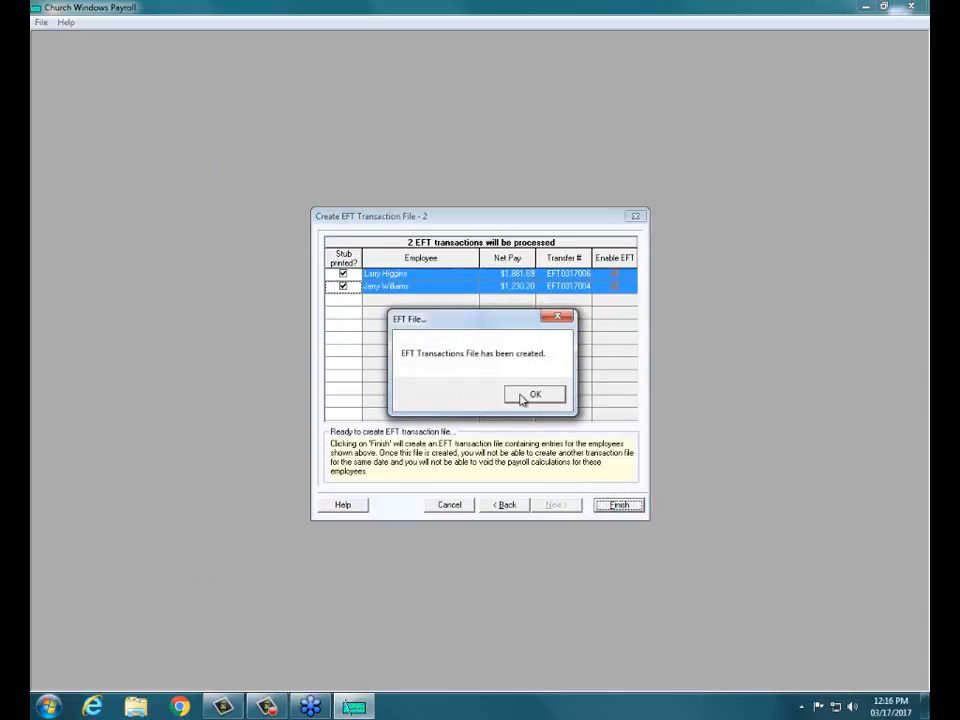
pyautogui.click(530, 396)
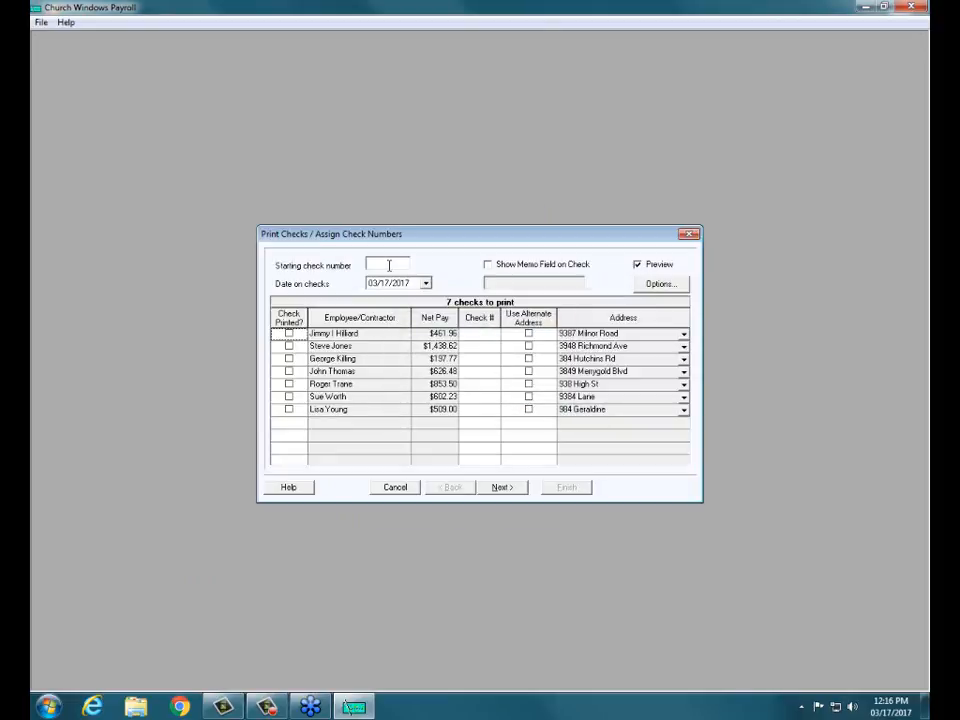
# - Assign check numbers starting at 485964, preview the checks, and mark all seven as printed correctly
pyautogui.write('485964')
pyautogui.press('Tab')
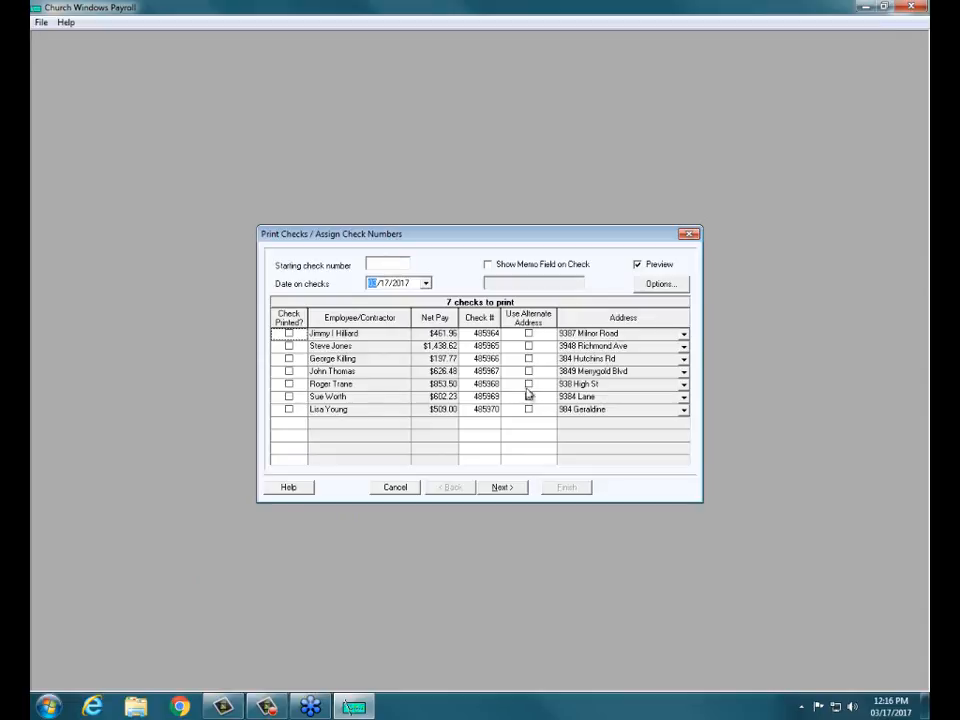
pyautogui.click(503, 488)
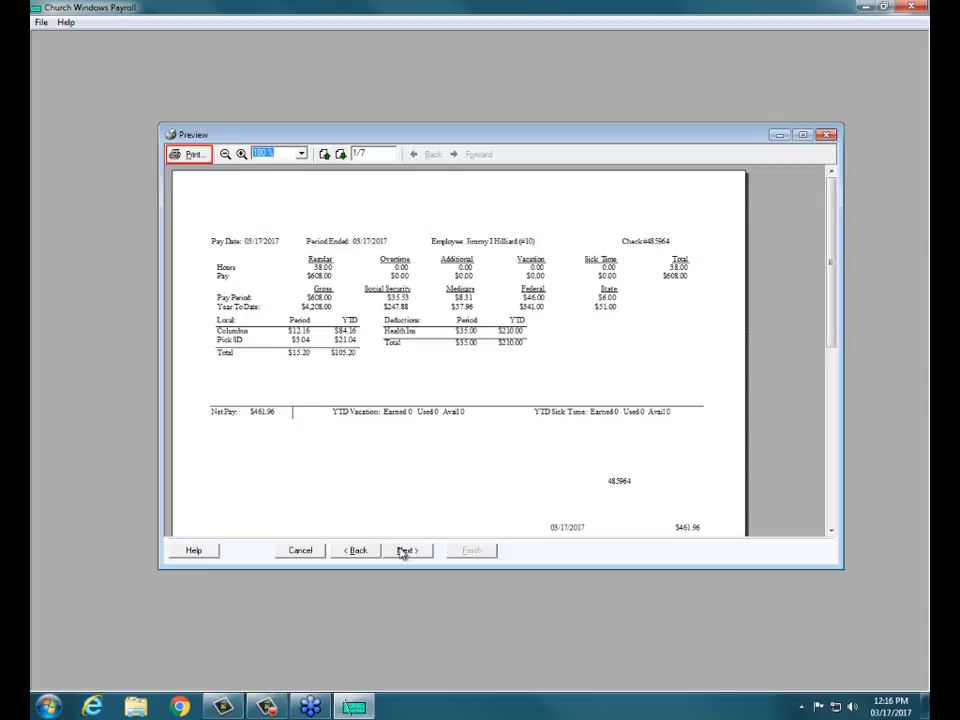
pyautogui.click(404, 551)
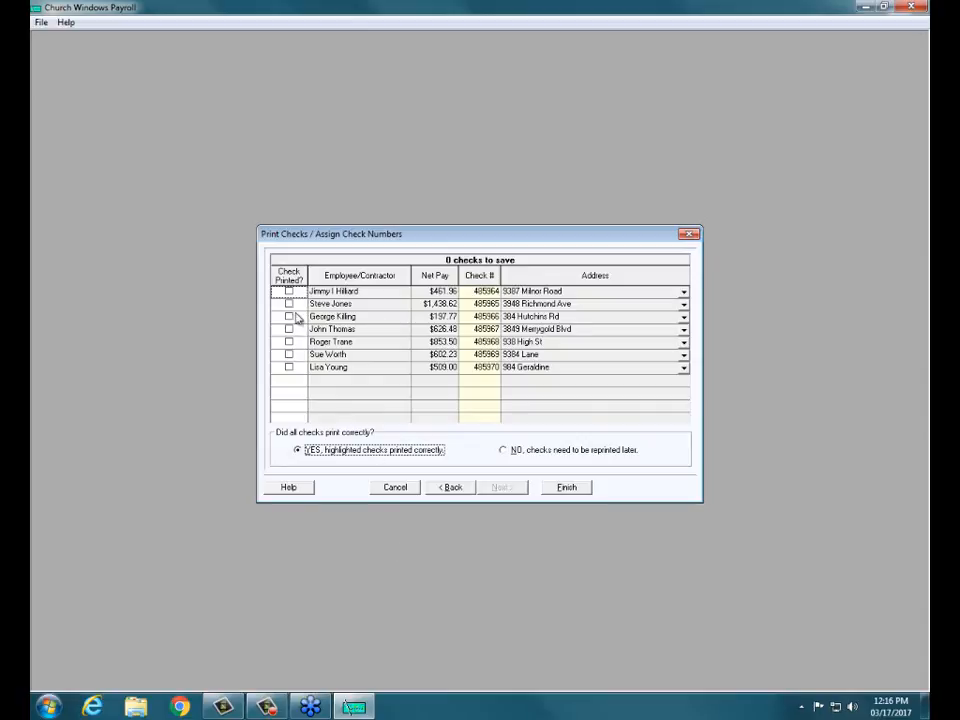
pyautogui.moveTo(287, 292); pyautogui.dragTo(338, 370)
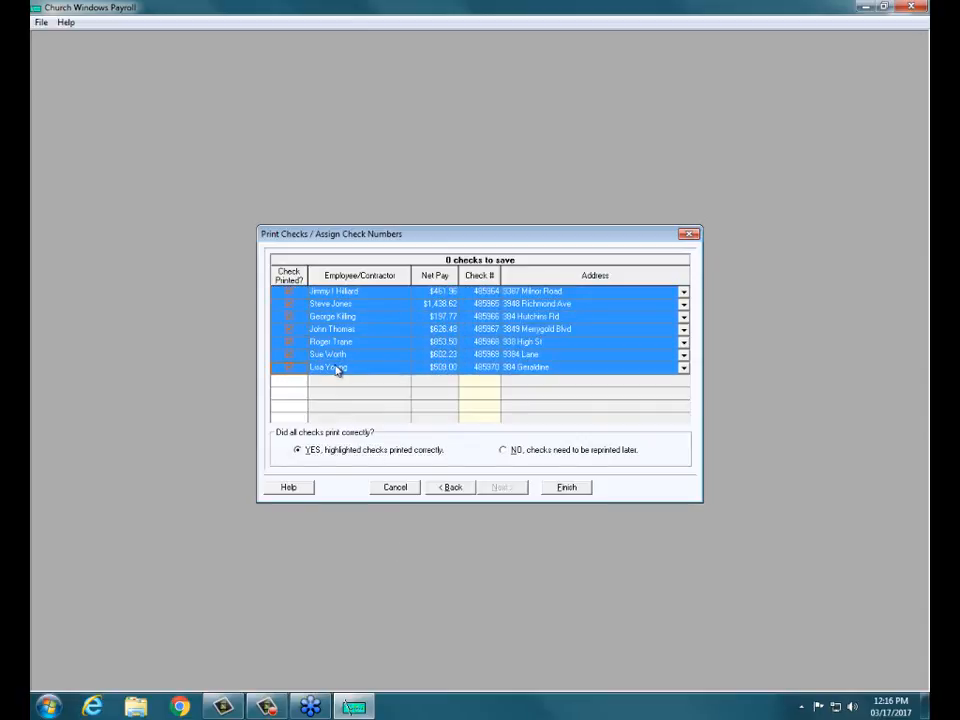
pyautogui.click(564, 487)
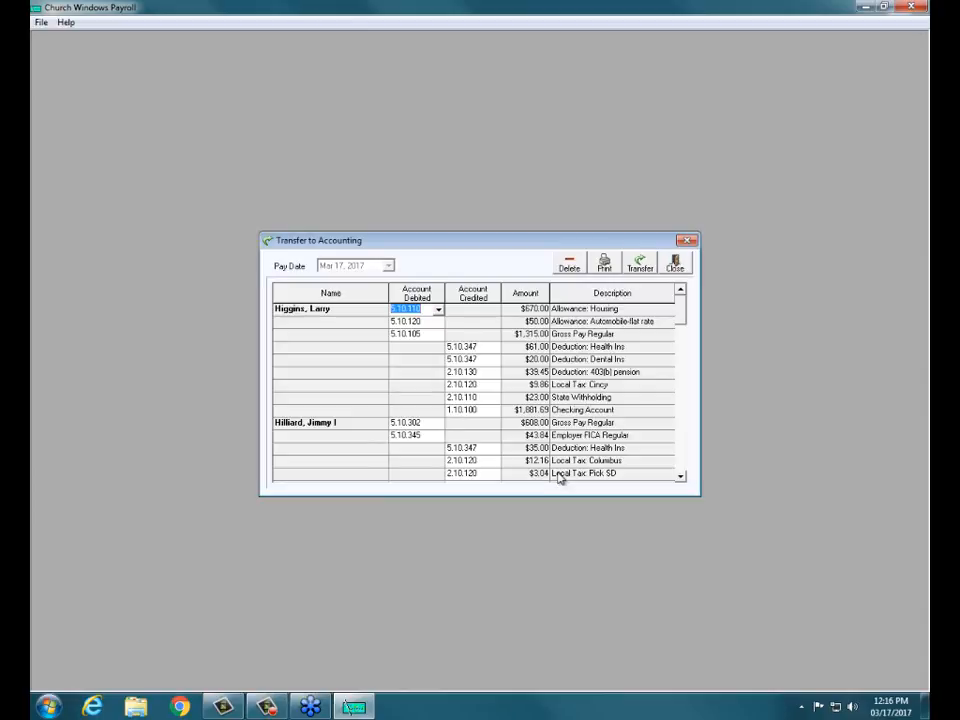
# - Transfer the Mar 17, 2017 payroll entries to accounting without printing the posted transactions
pyautogui.click(630, 262)
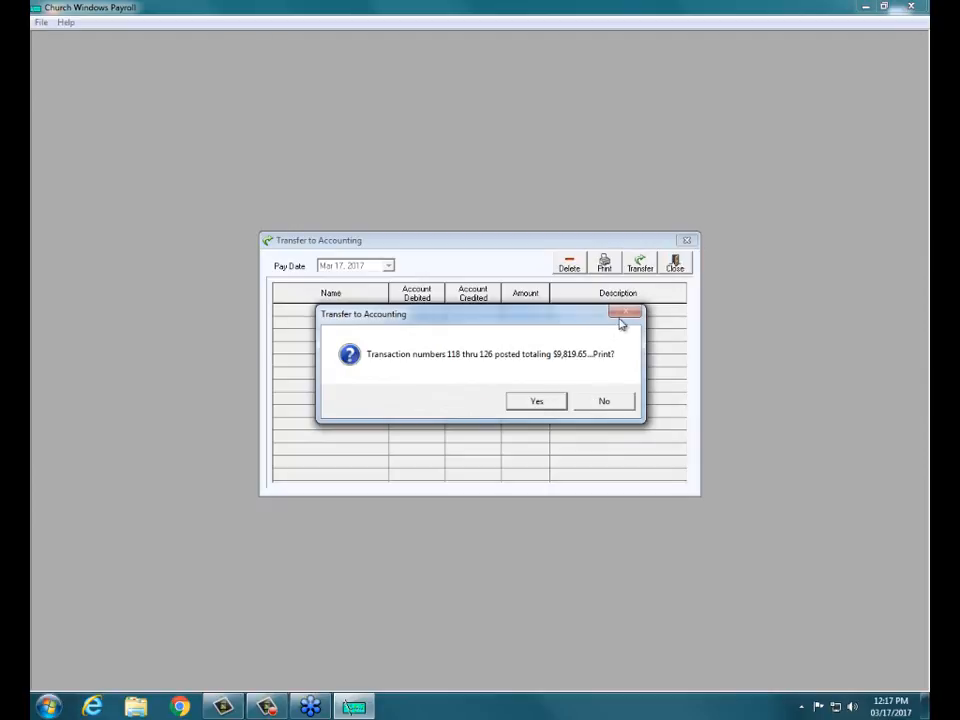
pyautogui.click(594, 402)
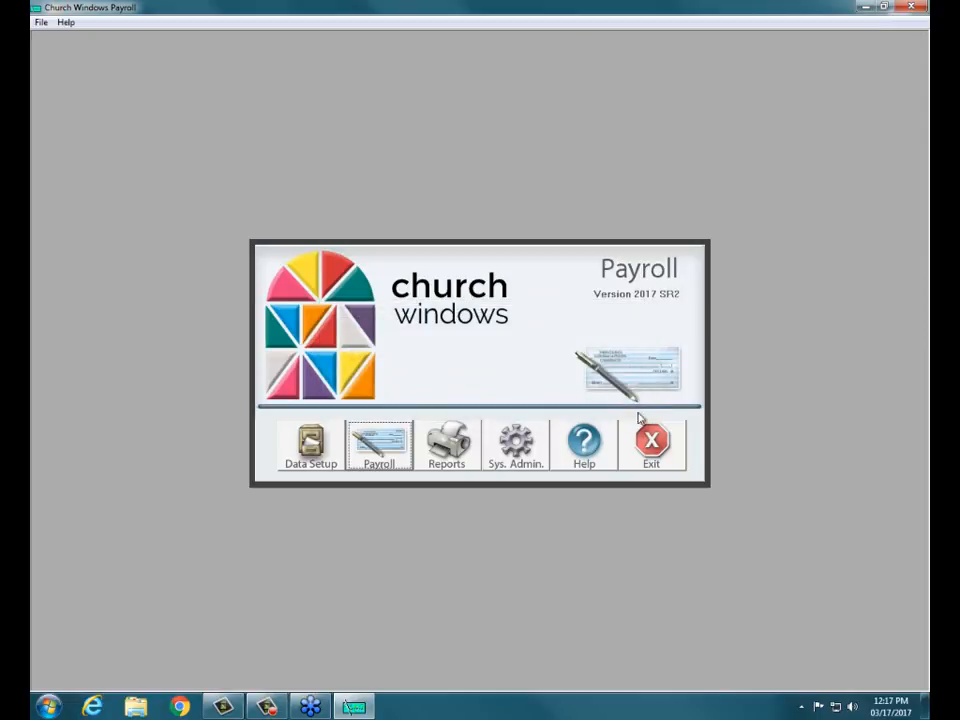